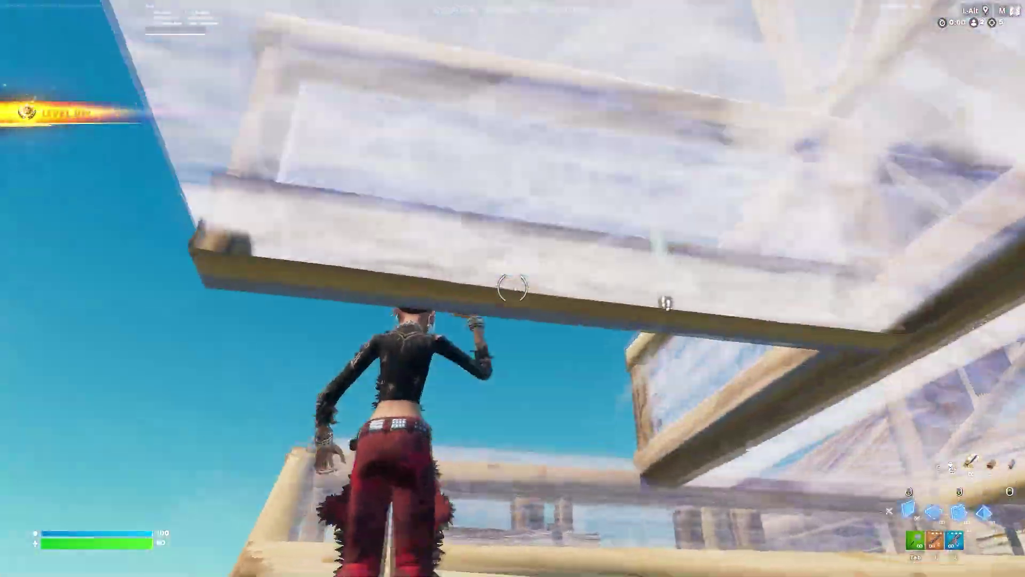
{"action": "key", "text": "q"}
{"action": "left_click", "coordinate": [513, 288]}
{"action": "key", "text": "e"}
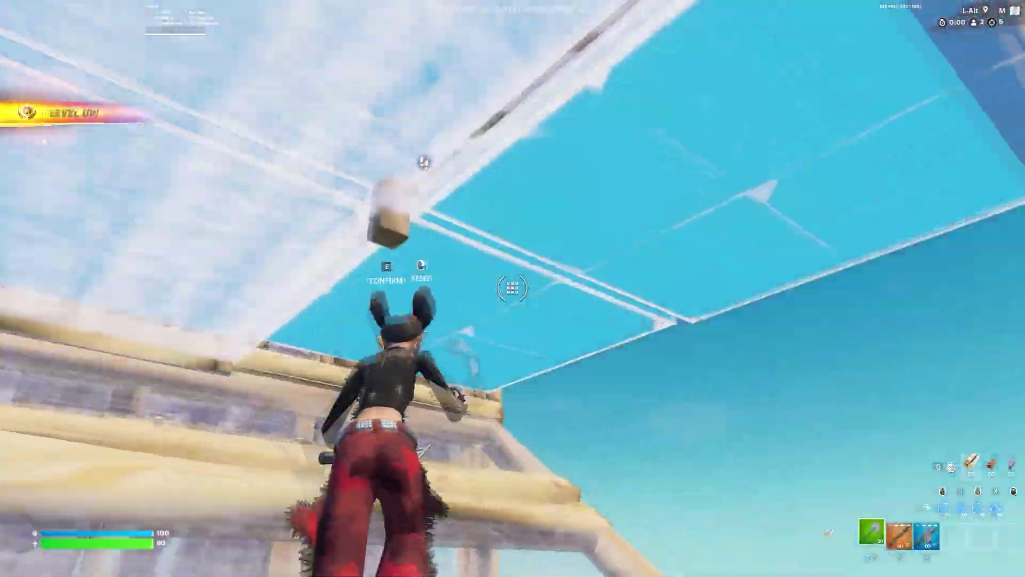
{"action": "left_click", "coordinate": [513, 289]}
{"action": "key", "text": "e"}
{"action": "key", "text": "x"}
{"action": "left_click", "coordinate": [512, 289]}
{"action": "left_click", "coordinate": [513, 288]}
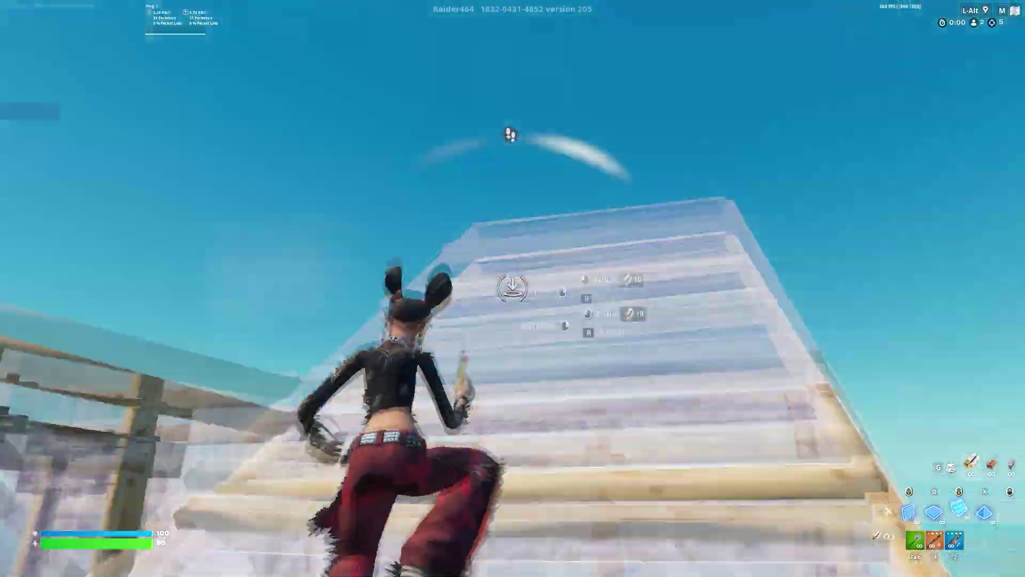
{"action": "left_click", "coordinate": [513, 289]}
{"action": "key", "text": "1"}
{"action": "left_click", "coordinate": [513, 289]}
{"action": "key", "text": "2"}
{"action": "left_click", "coordinate": [512, 288]}
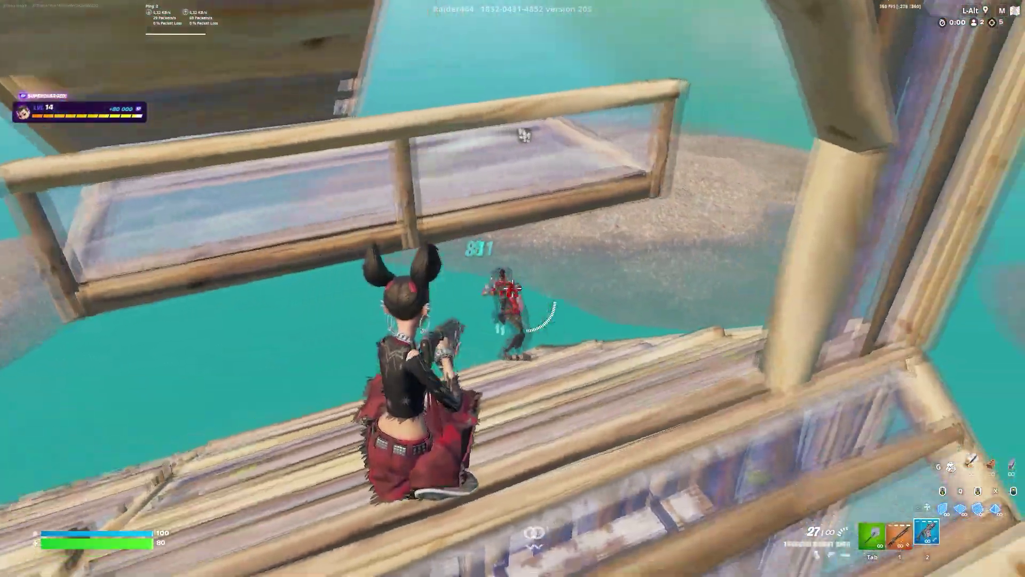
{"action": "key", "text": "q"}
{"action": "left_click", "coordinate": [513, 289]}
{"action": "key", "text": "1"}
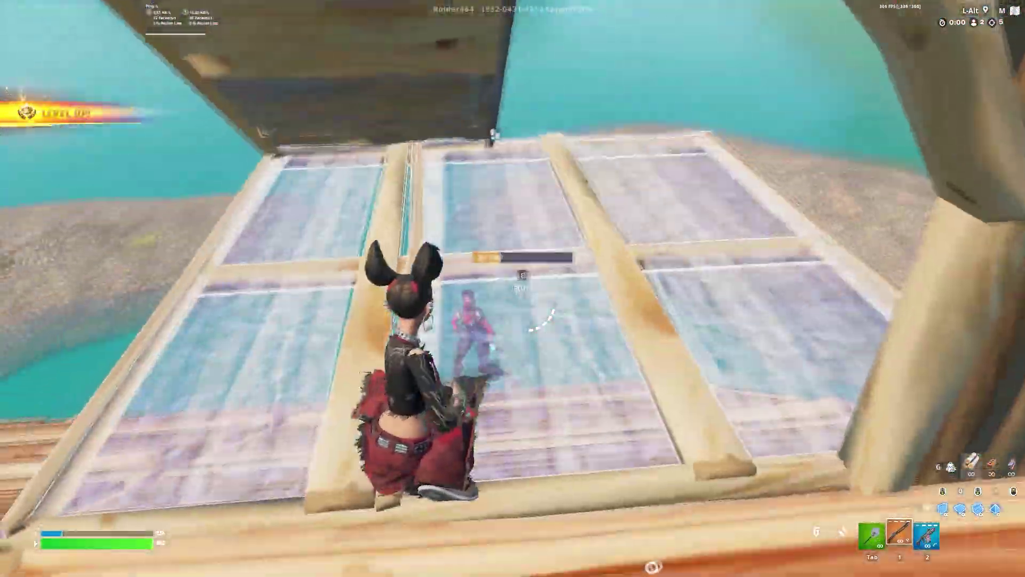
{"action": "left_click", "coordinate": [513, 289]}
{"action": "key", "text": "q"}
{"action": "key", "text": "e"}
{"action": "left_click", "coordinate": [513, 288]}
{"action": "key", "text": "e"}
{"action": "left_click", "coordinate": [513, 289]}
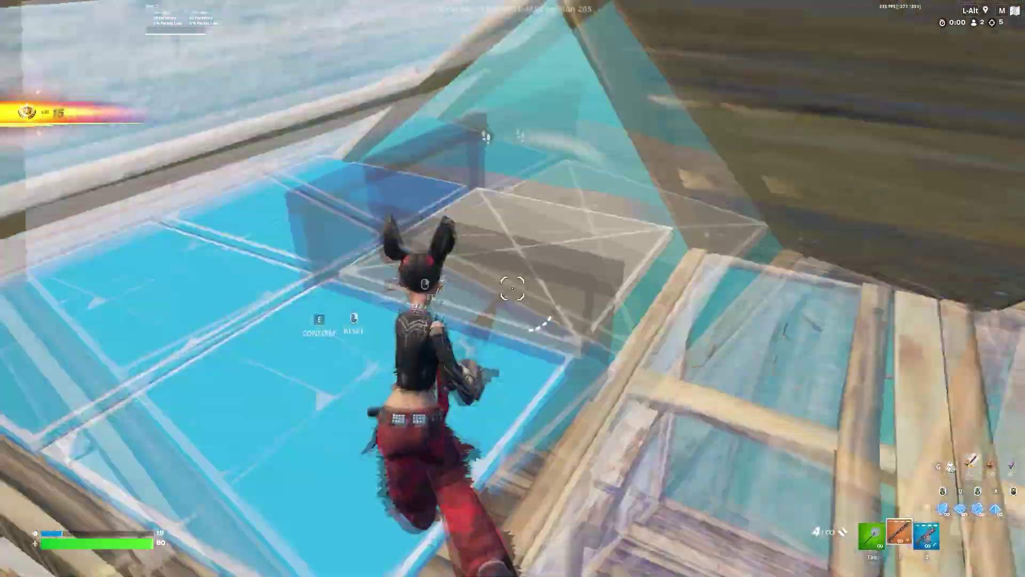
{"action": "key", "text": "e"}
{"action": "left_click", "coordinate": [513, 289]}
{"action": "key", "text": "2"}
{"action": "key", "text": "1"}
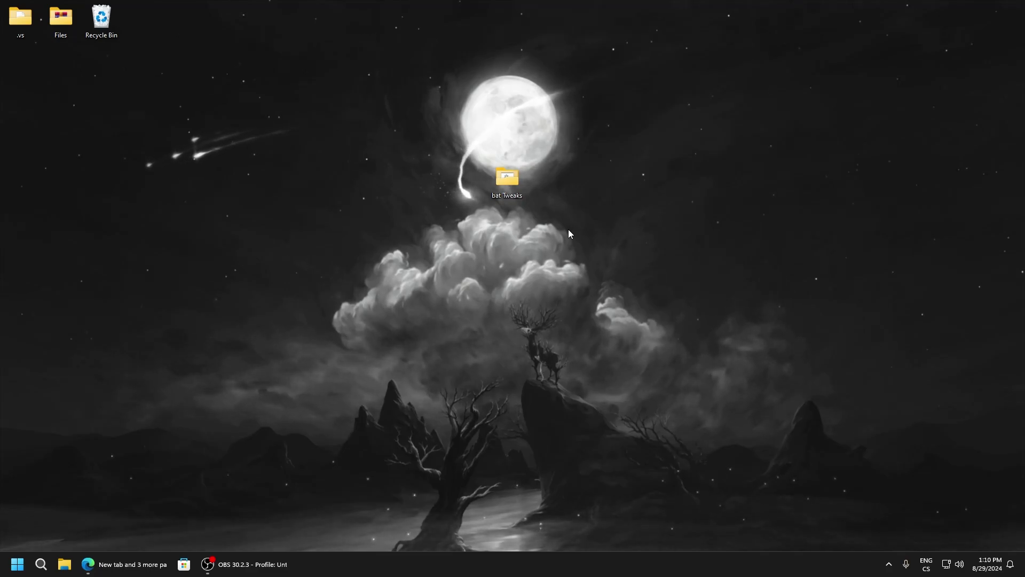
Open the bat Tweaks folder on the desktop and launch 5. UnparkCpu.exe from it.
{"action": "double_click", "coordinate": [499, 174]}
{"action": "left_click_drag", "start_coordinate": [641, 77], "coordinate": [547, 77]}
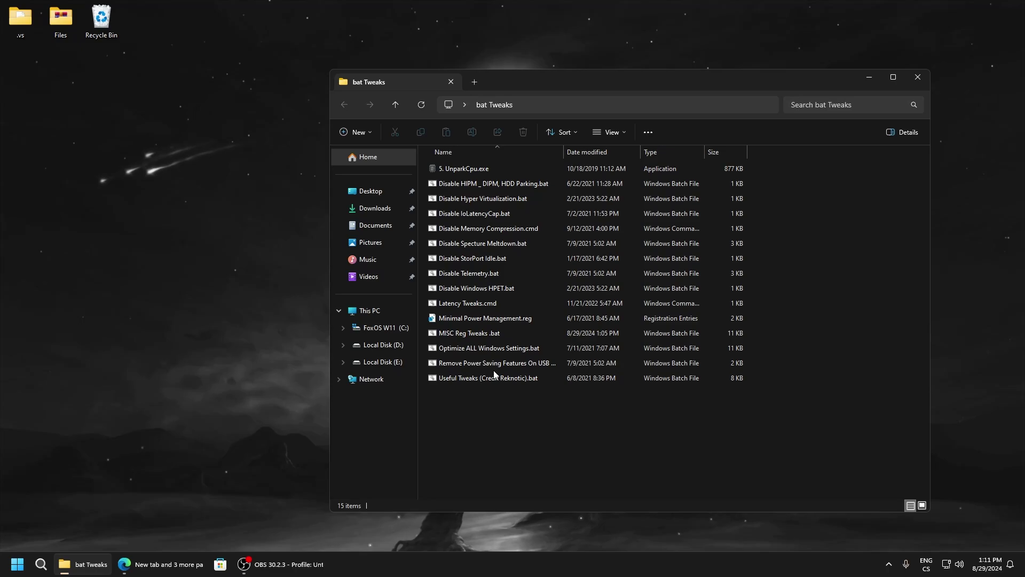
{"action": "left_click_drag", "start_coordinate": [495, 437], "coordinate": [488, 459]}
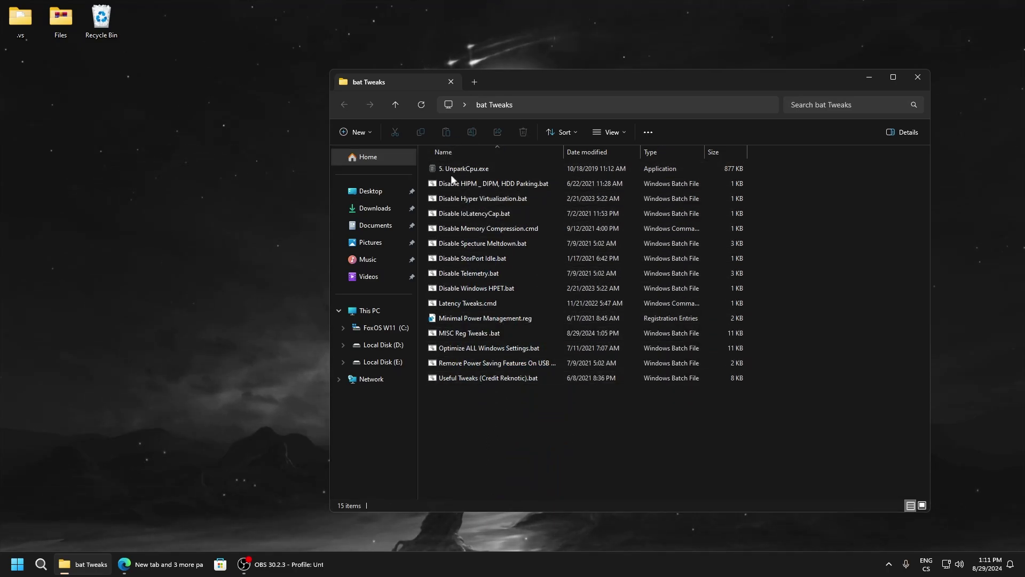
{"action": "double_click", "coordinate": [465, 169]}
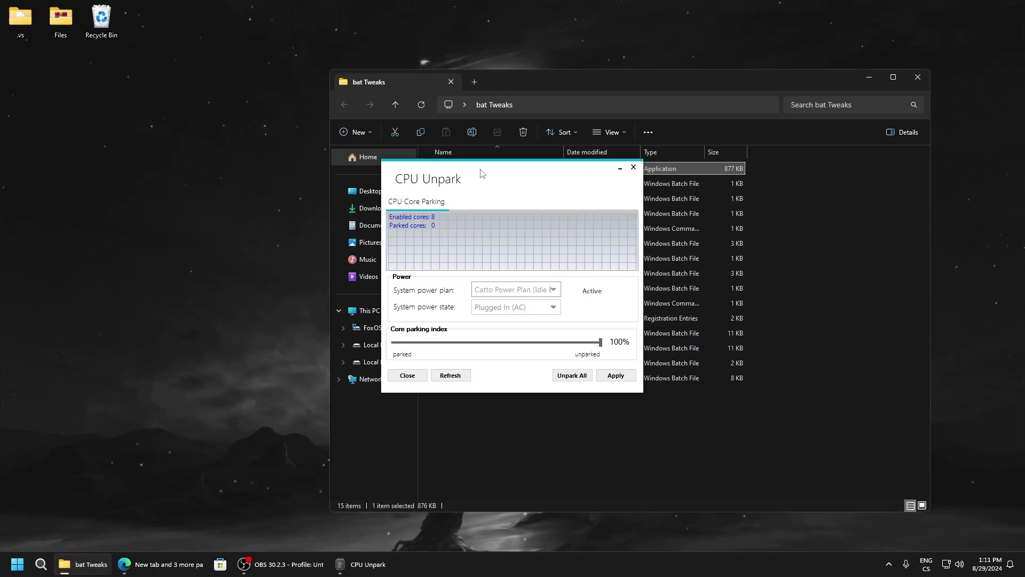
{"action": "left_click_drag", "start_coordinate": [481, 172], "coordinate": [512, 181]}
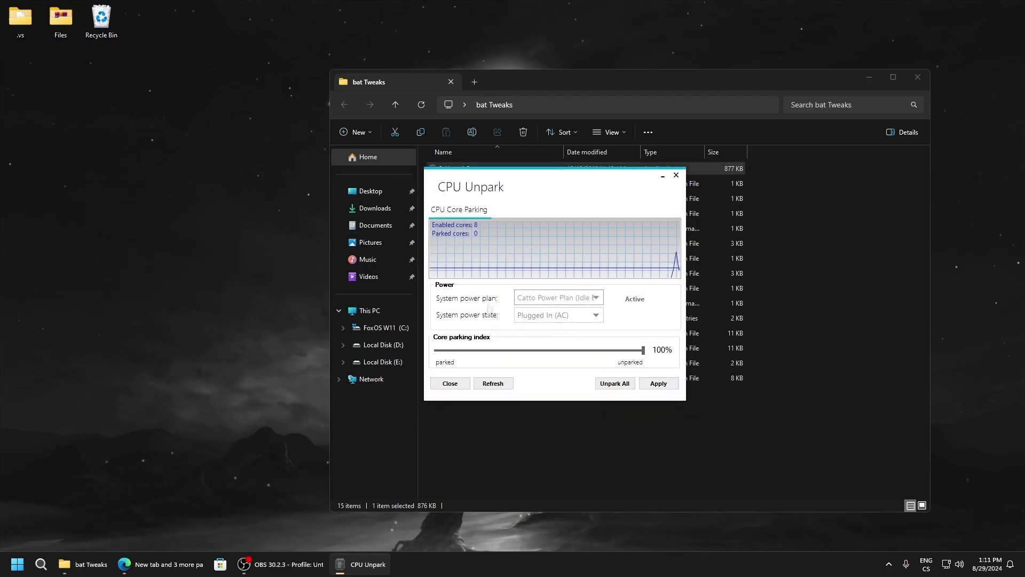
Unpark all CPU cores, apply the setting for the active power plan, and close CPU Unpark.
{"action": "left_click", "coordinate": [614, 383]}
{"action": "left_click", "coordinate": [623, 312]}
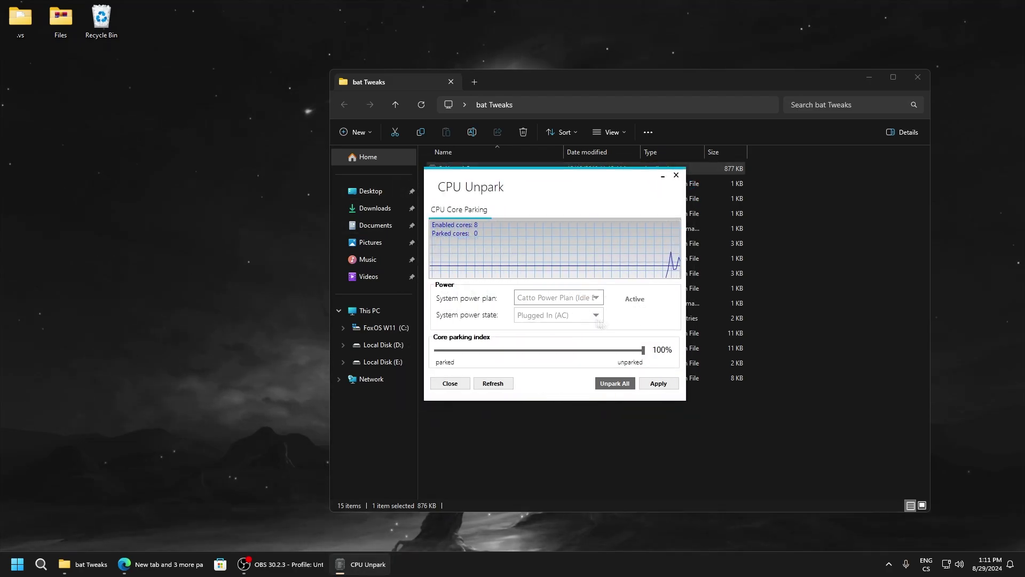
{"action": "left_click", "coordinate": [658, 383]}
{"action": "left_click", "coordinate": [615, 312]}
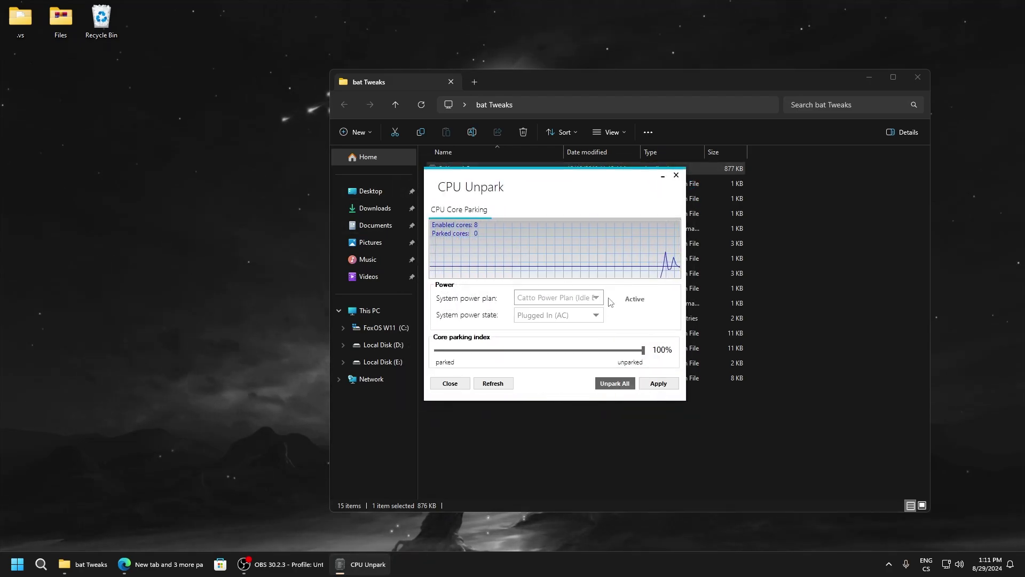
{"action": "left_click", "coordinate": [598, 299]}
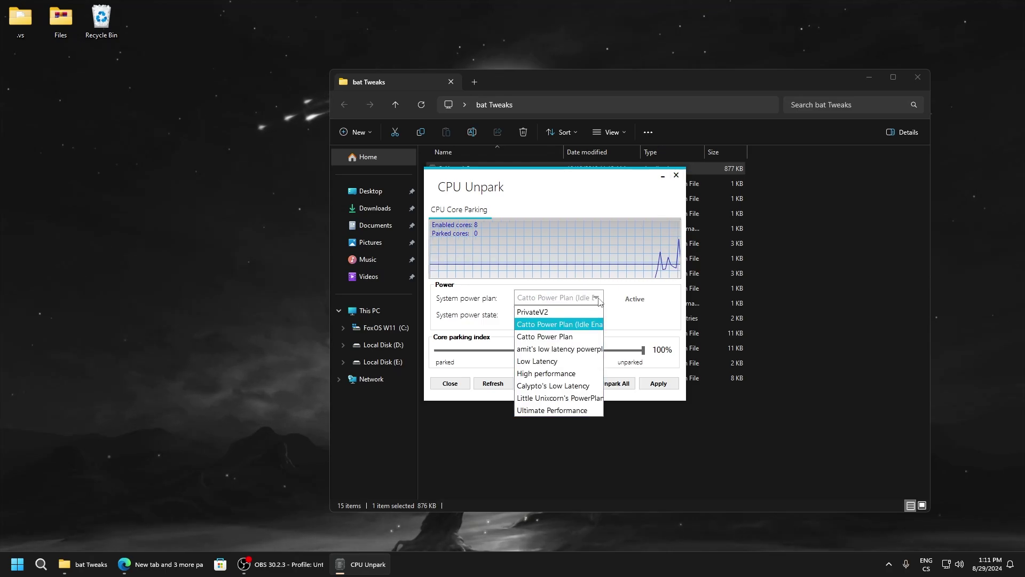
{"action": "left_click", "coordinate": [572, 298]}
{"action": "left_click", "coordinate": [676, 176]}
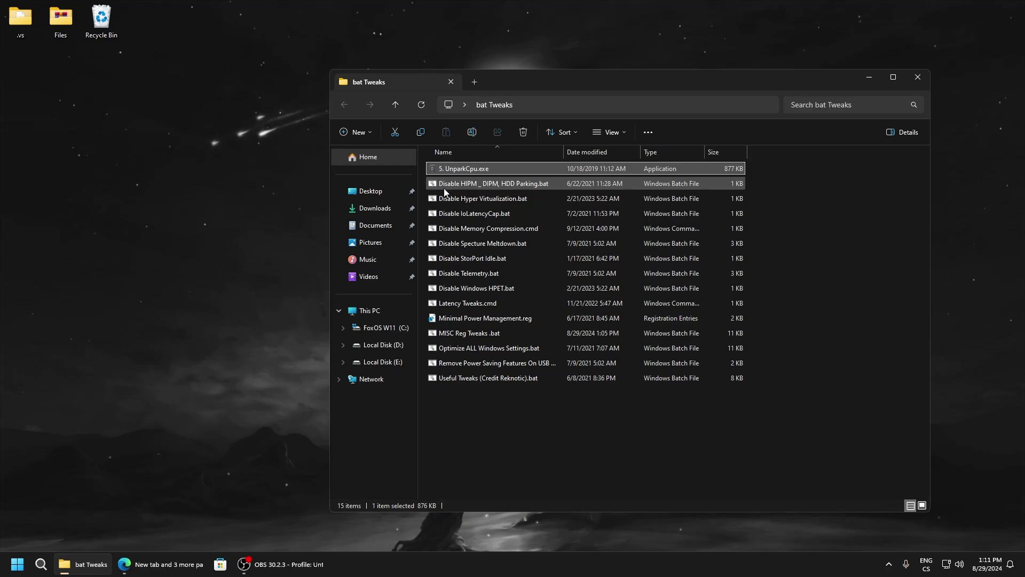
Run Disable HIPM _ DIPM, HDD Parking.bat as administrator.
{"action": "right_click", "coordinate": [478, 183]}
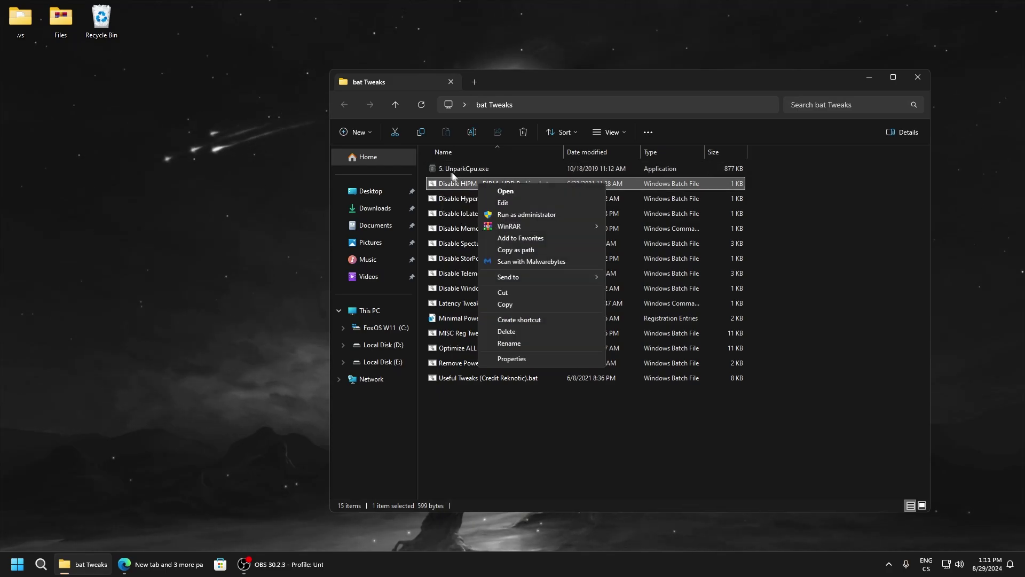
{"action": "left_click", "coordinate": [526, 215]}
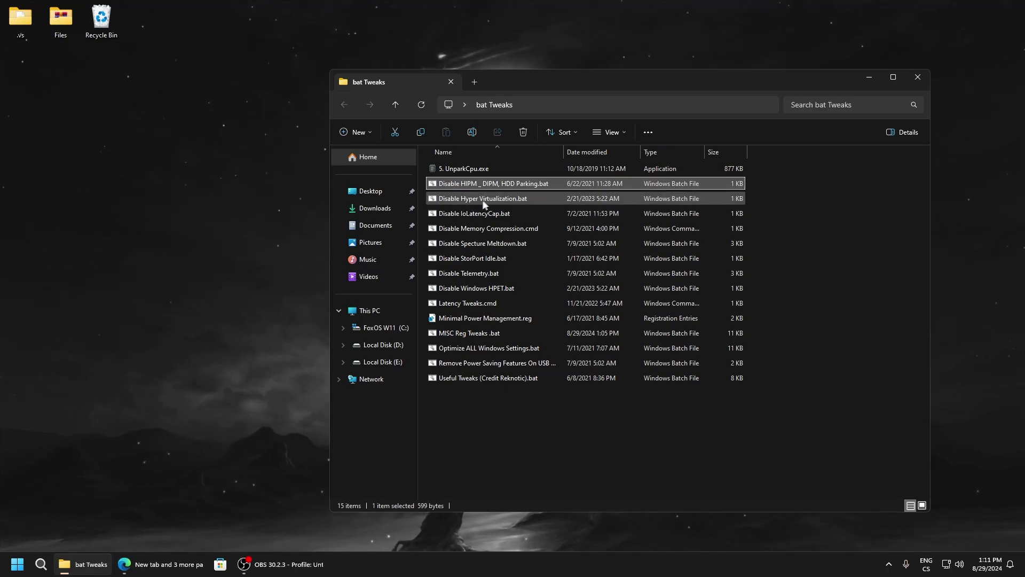
{"action": "right_click", "coordinate": [499, 200]}
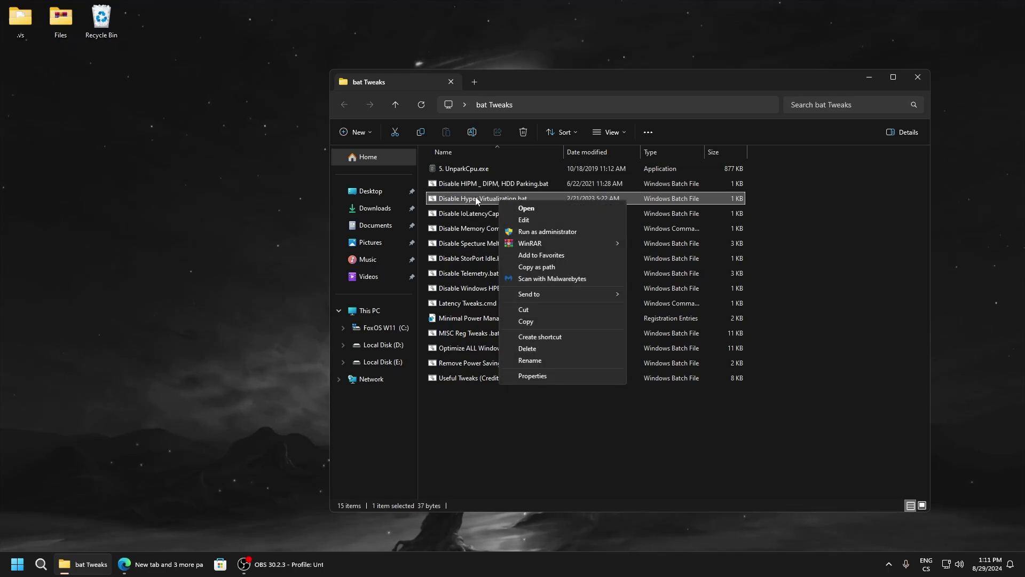
{"action": "left_click", "coordinate": [476, 196]}
{"action": "left_click", "coordinate": [543, 198]}
{"action": "key", "text": "Return"}
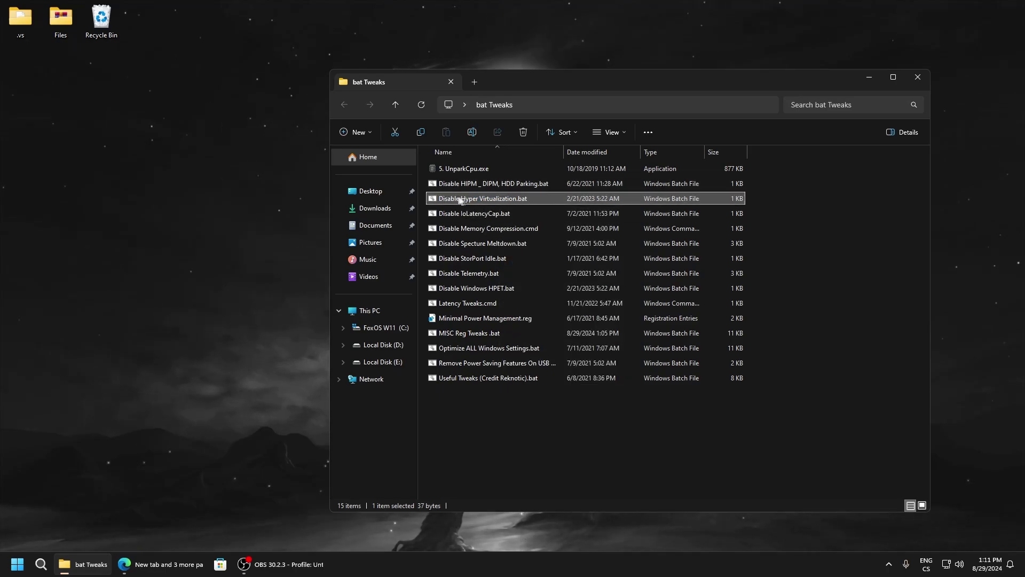
{"action": "right_click", "coordinate": [482, 198]}
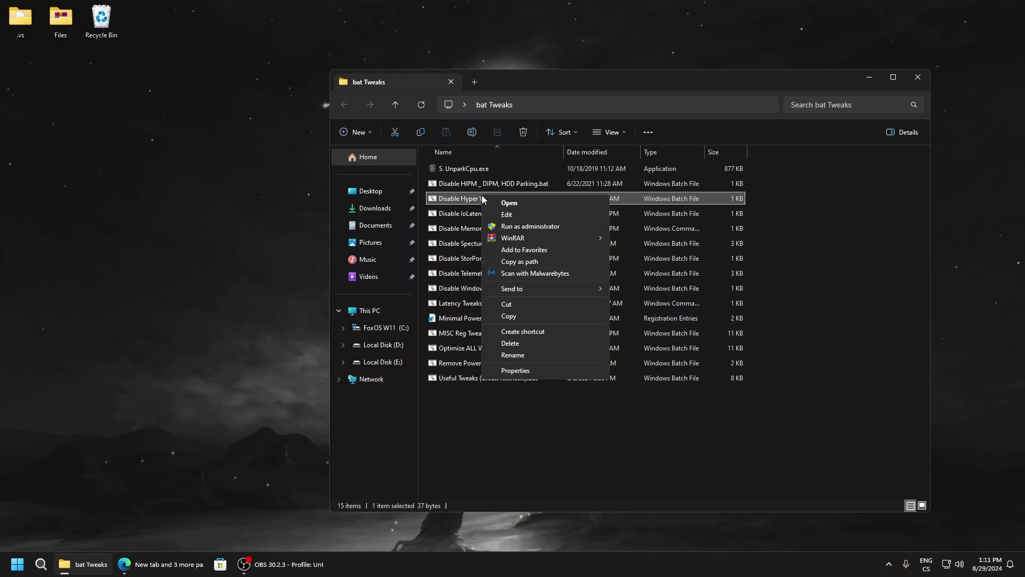
{"action": "left_click", "coordinate": [467, 199]}
{"action": "left_click", "coordinate": [545, 203]}
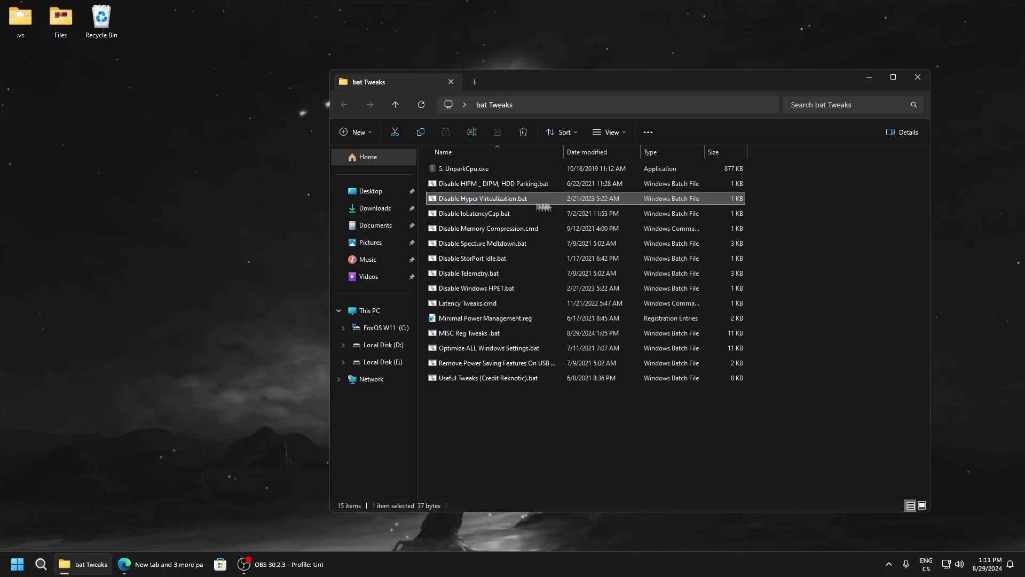
Run Disable Hyper Virtualization.bat as administrator.
{"action": "right_click", "coordinate": [494, 199]}
{"action": "left_click", "coordinate": [521, 230]}
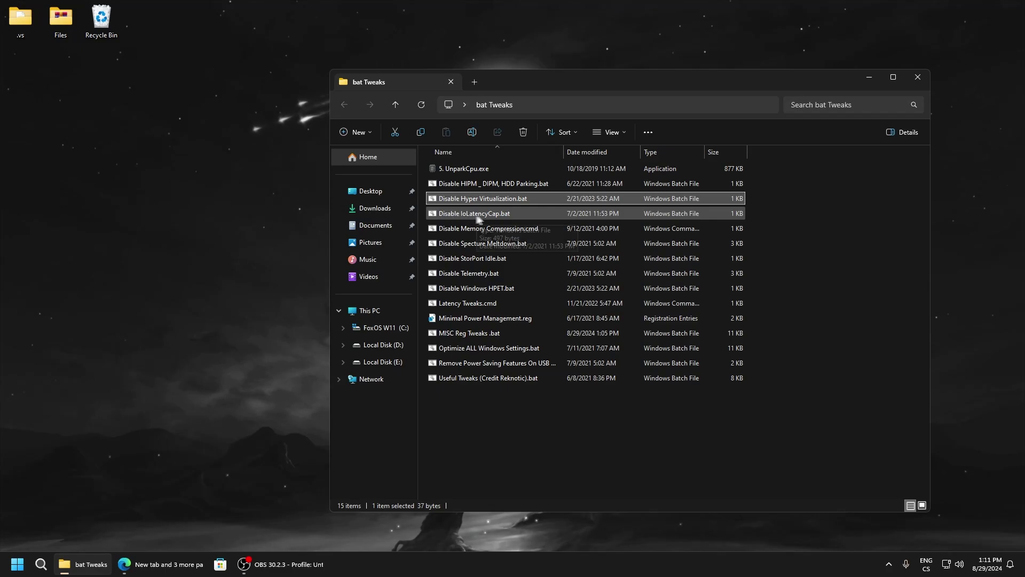
View the script inside Disable IoLatencyCap.bat, close it, and run the file as administrator.
{"action": "right_click", "coordinate": [484, 213]}
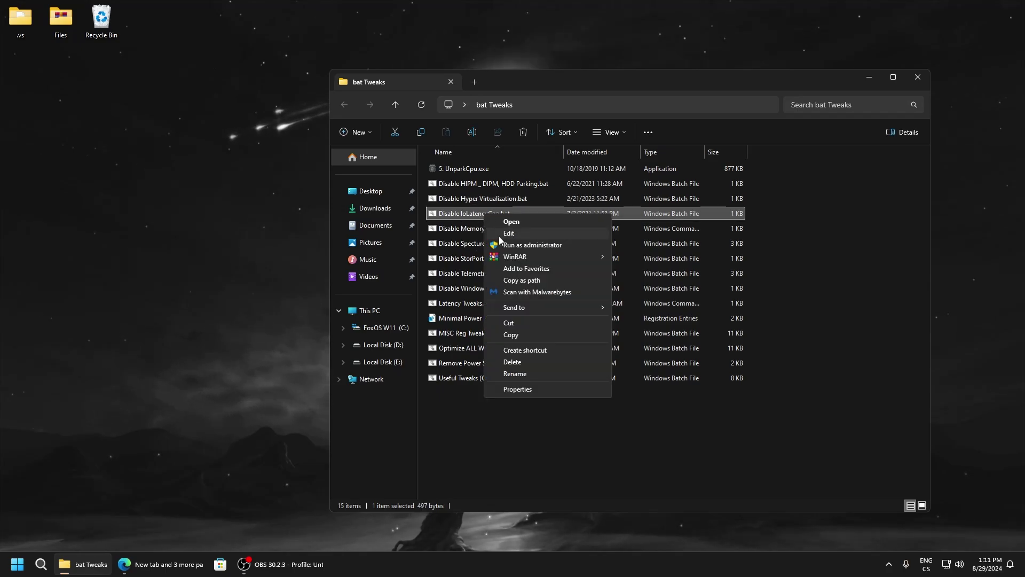
{"action": "left_click", "coordinate": [500, 236]}
{"action": "left_click", "coordinate": [834, 23]}
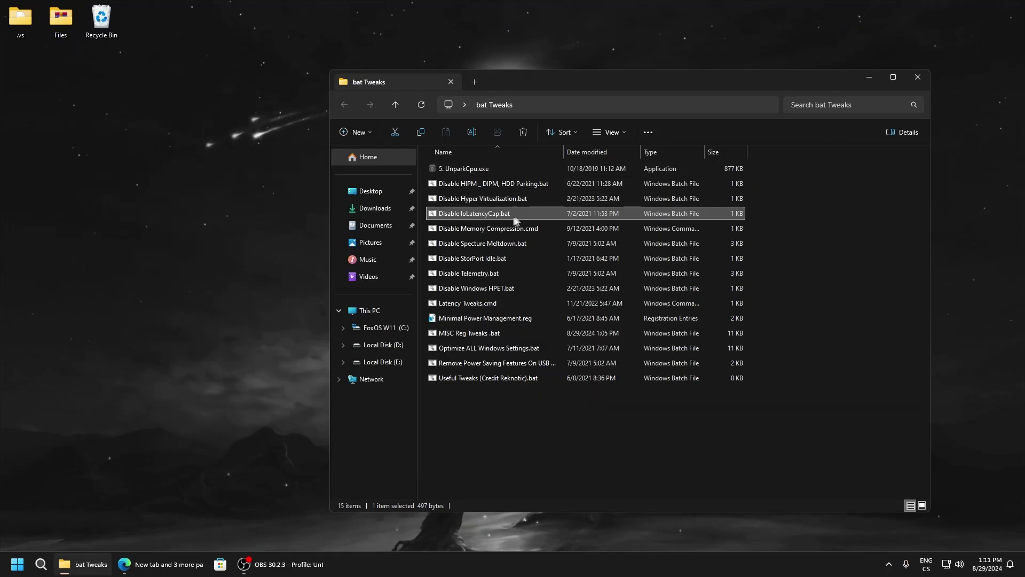
{"action": "right_click", "coordinate": [512, 215]}
{"action": "left_click", "coordinate": [540, 245]}
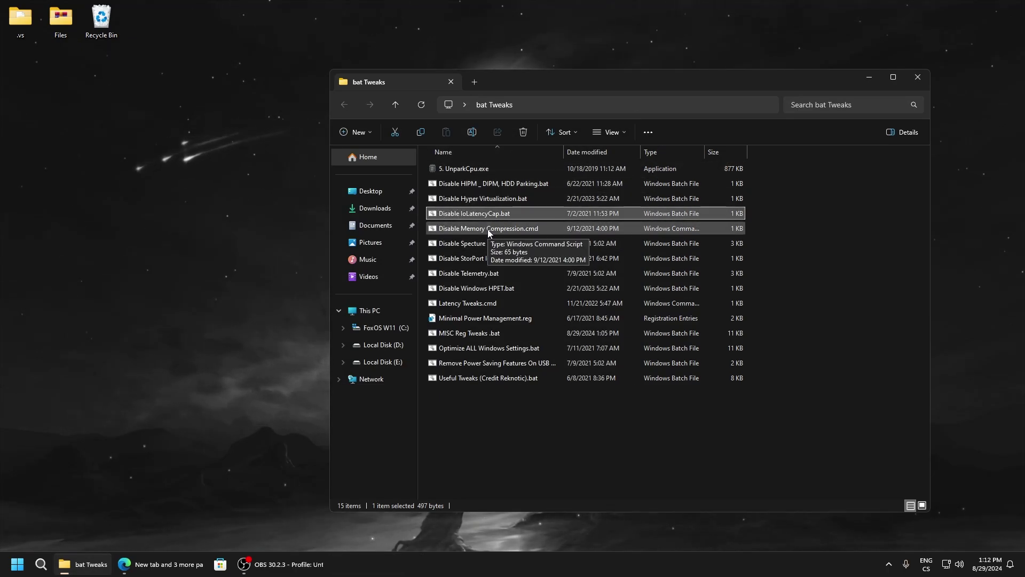
Run Disable Memory Compression.cmd and Disable Specture Meltdown.bat as administrator, dismissing the console of the first one.
{"action": "right_click", "coordinate": [486, 230]}
{"action": "left_click", "coordinate": [510, 261]}
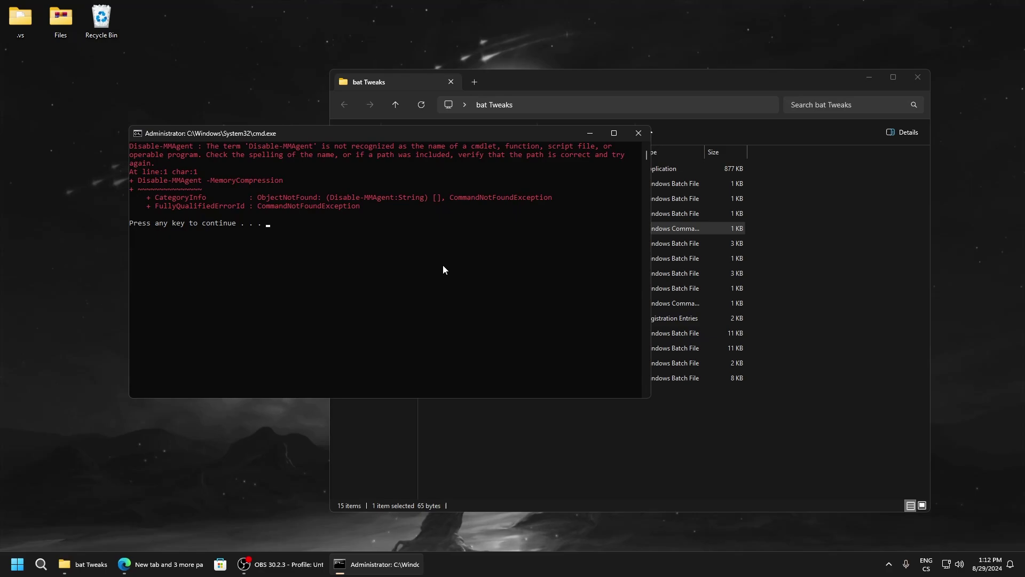
{"action": "key", "text": "Return"}
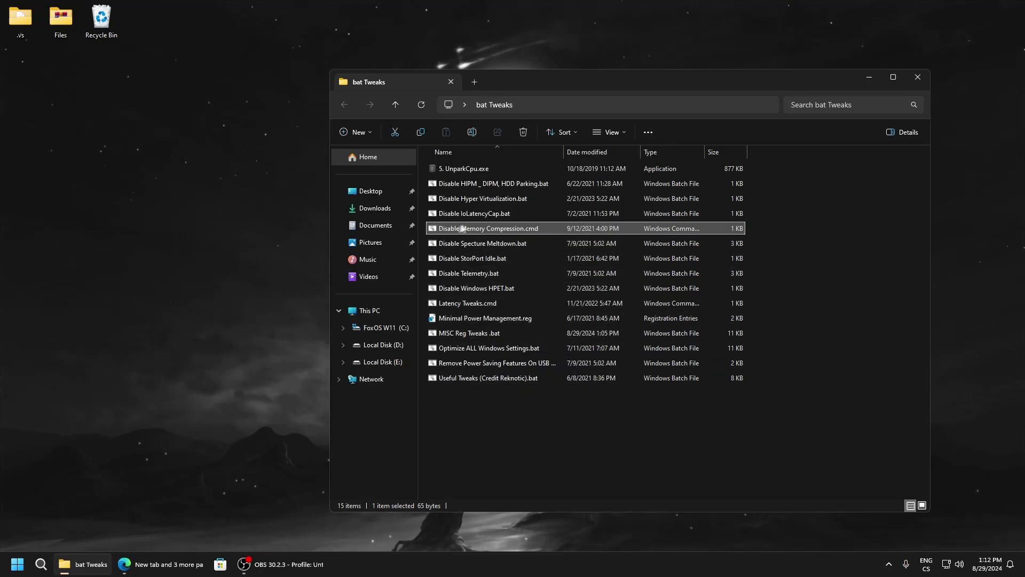
{"action": "right_click", "coordinate": [482, 245]}
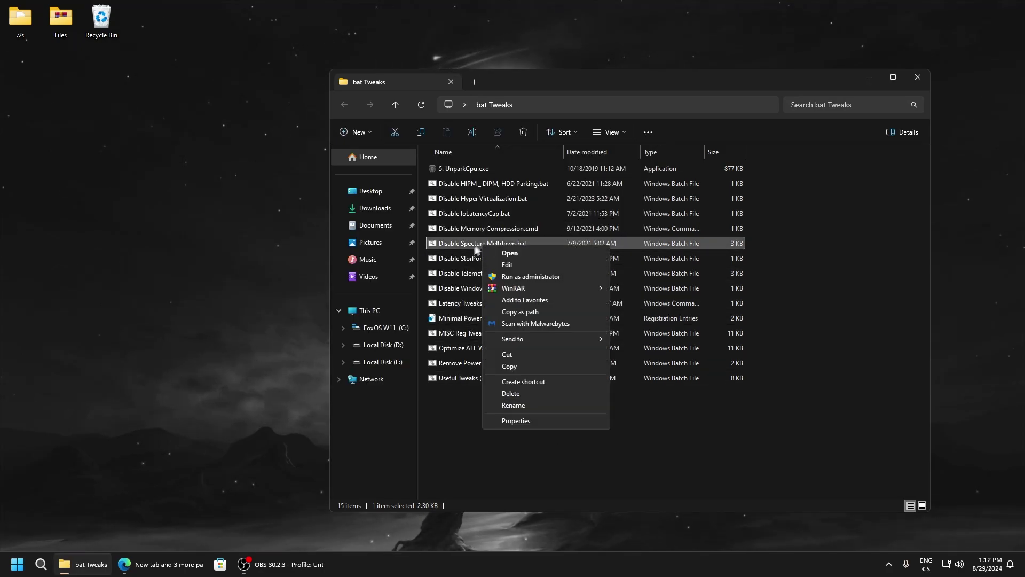
{"action": "left_click", "coordinate": [522, 277]}
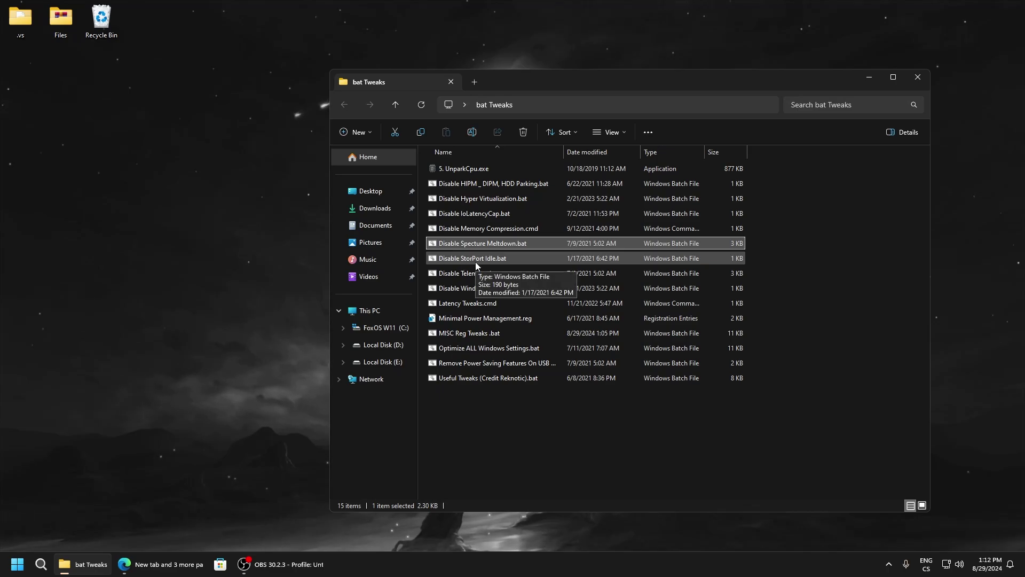
View the script inside Disable StorPort Idle.bat in Notepad, close it, and run the file as administrator.
{"action": "right_click", "coordinate": [476, 262]}
{"action": "left_click", "coordinate": [492, 280]}
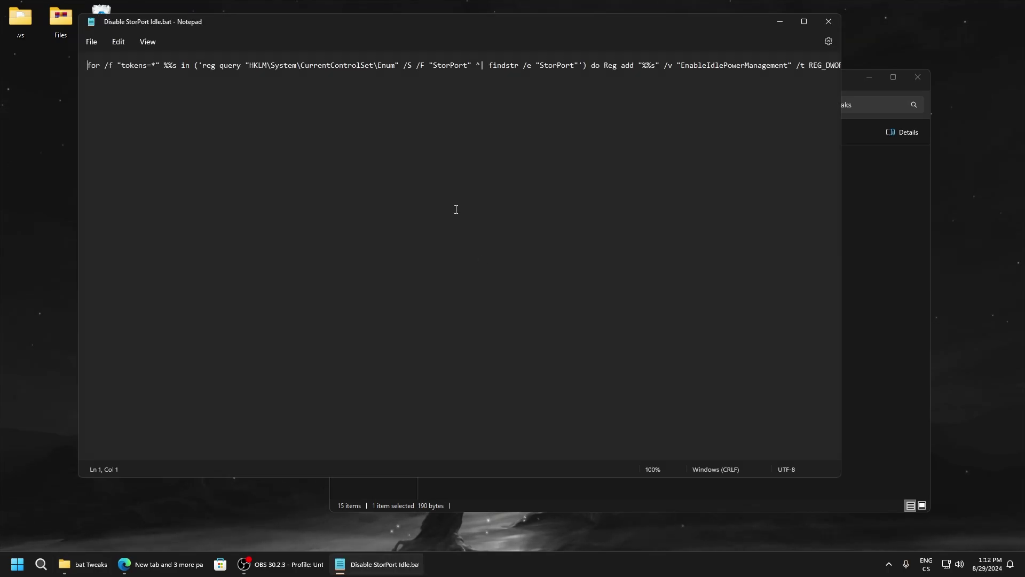
{"action": "left_click", "coordinate": [836, 22]}
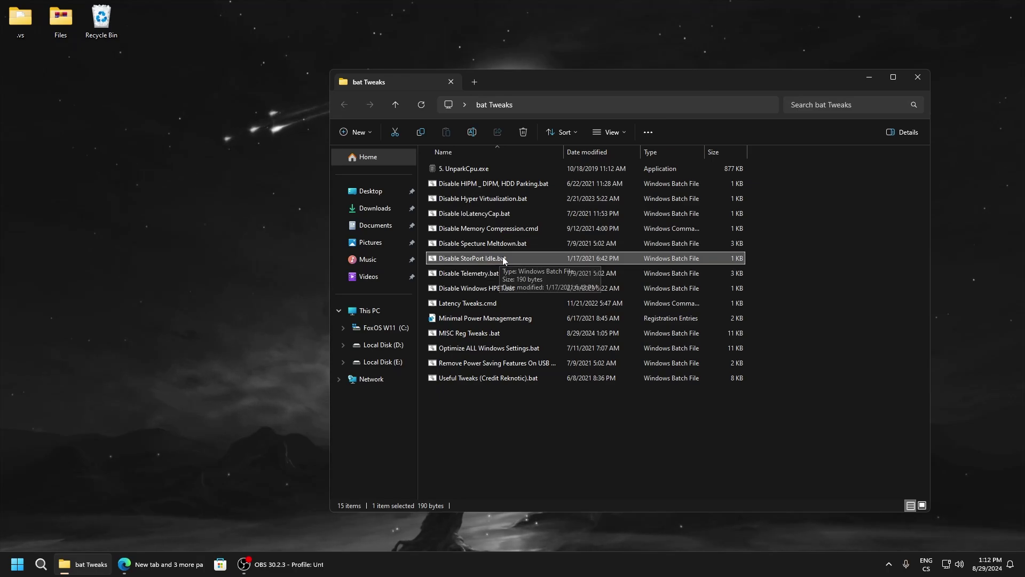
{"action": "right_click", "coordinate": [503, 260]}
{"action": "left_click", "coordinate": [539, 289]}
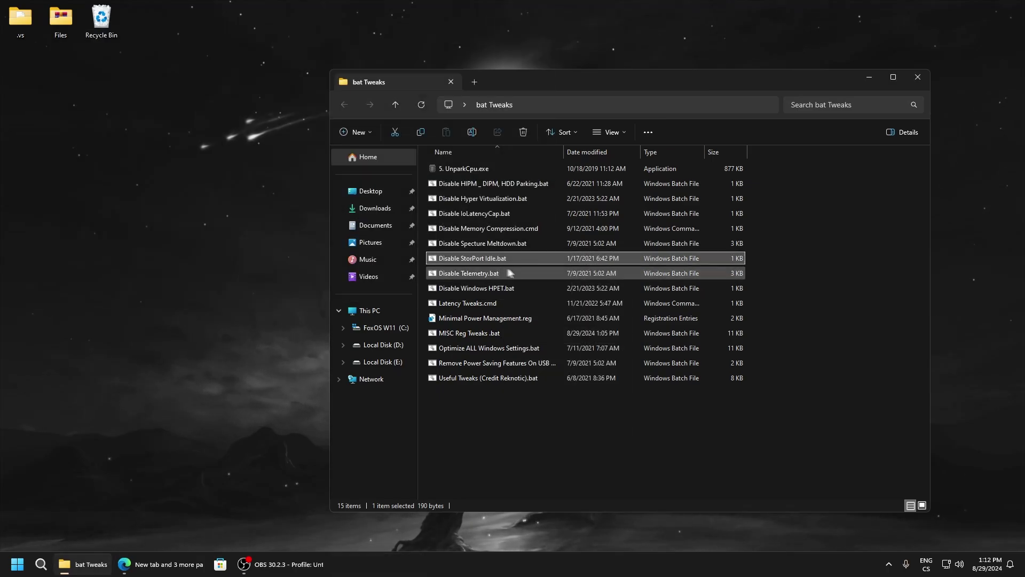
Run Disable Telemetry.bat as administrator.
{"action": "left_click", "coordinate": [465, 273]}
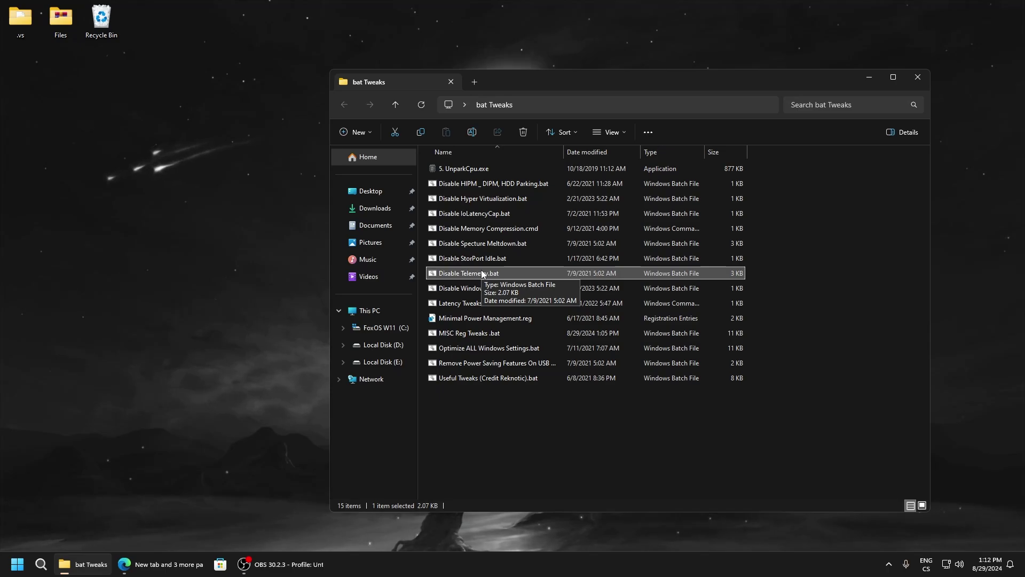
{"action": "right_click", "coordinate": [482, 271]}
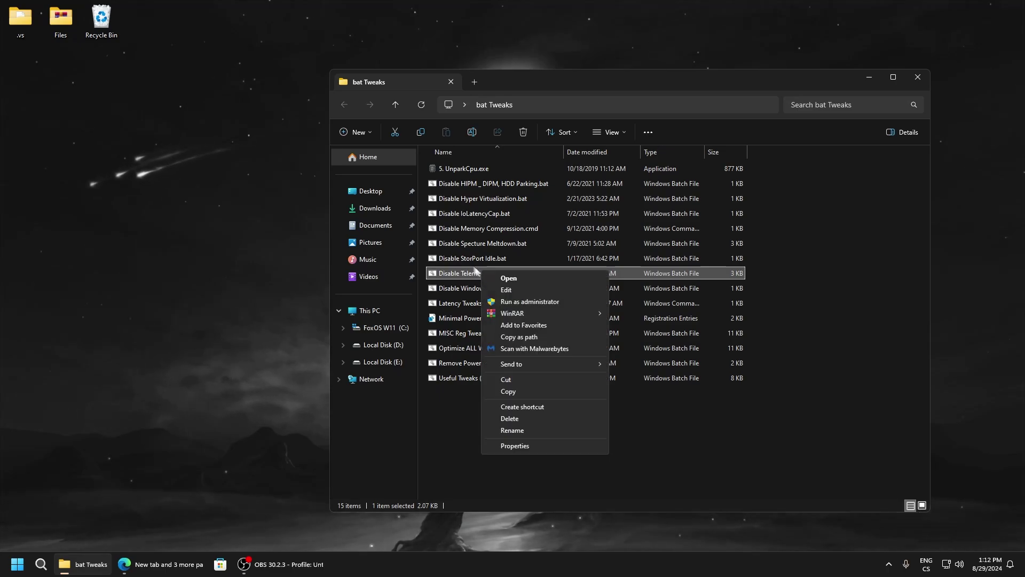
{"action": "left_click", "coordinate": [499, 302]}
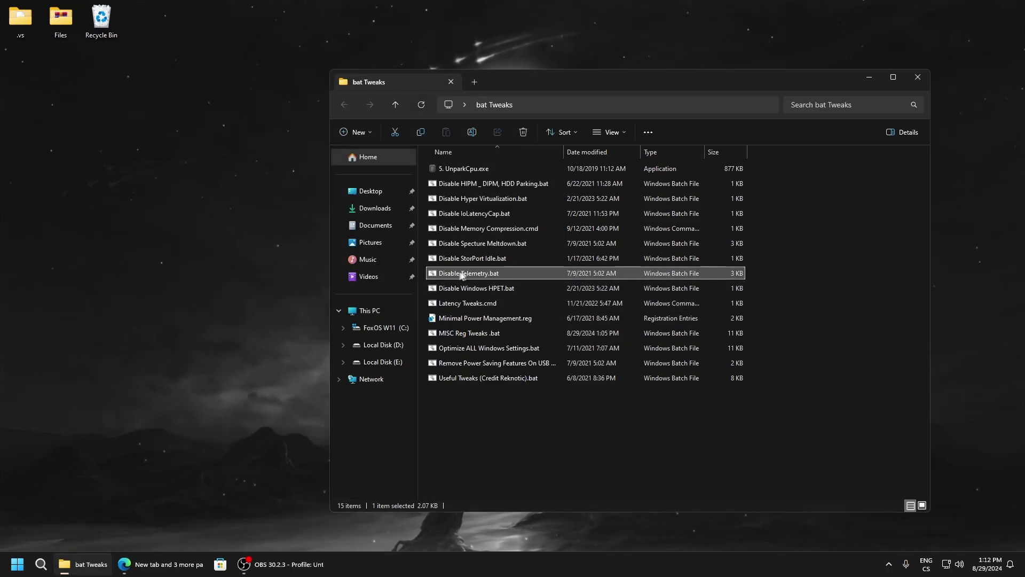
{"action": "left_click", "coordinate": [503, 289]}
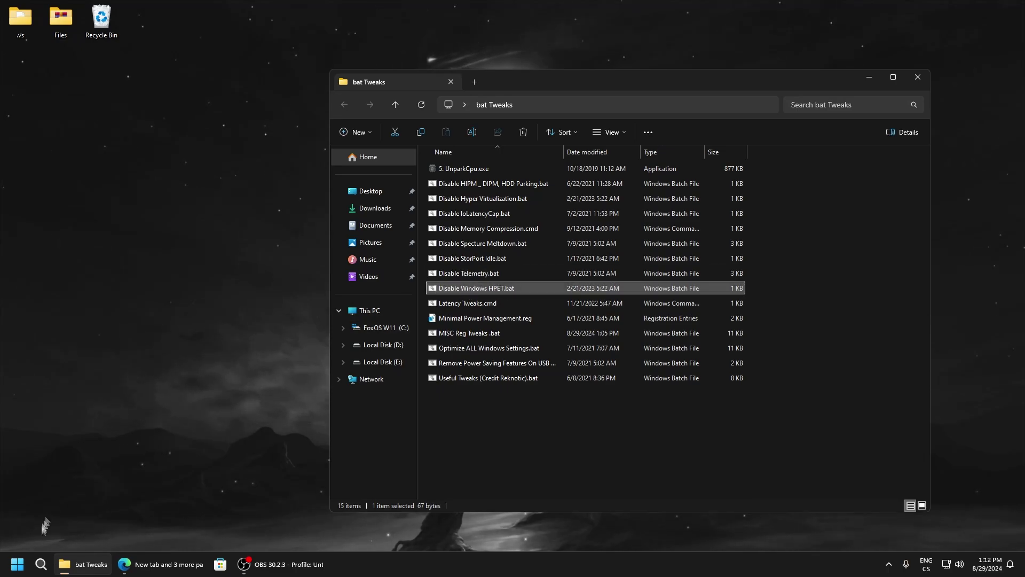
{"action": "left_click", "coordinate": [26, 565]}
{"action": "left_click", "coordinate": [454, 287]}
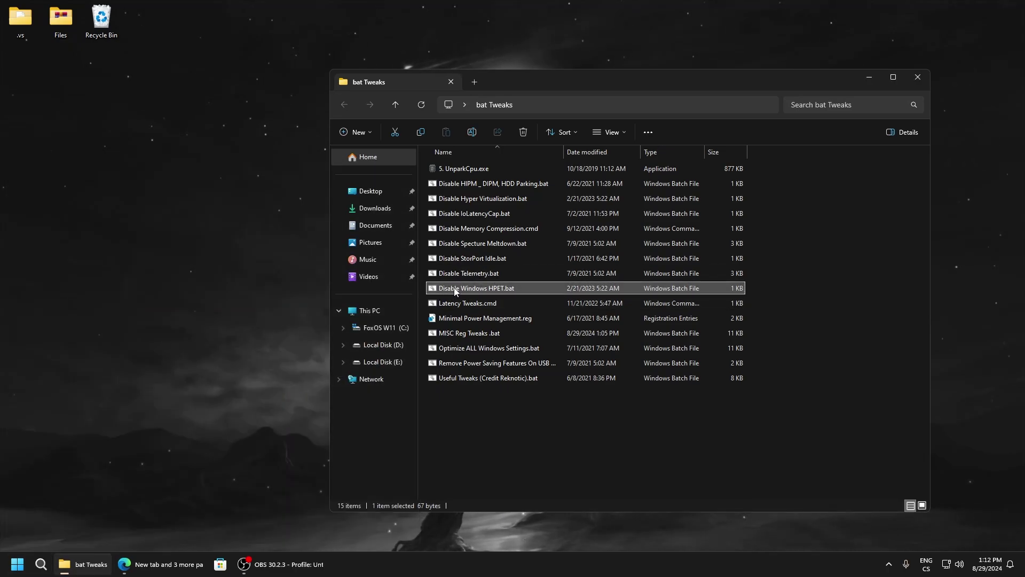
{"action": "right_click", "coordinate": [454, 287]}
{"action": "left_click", "coordinate": [448, 279]}
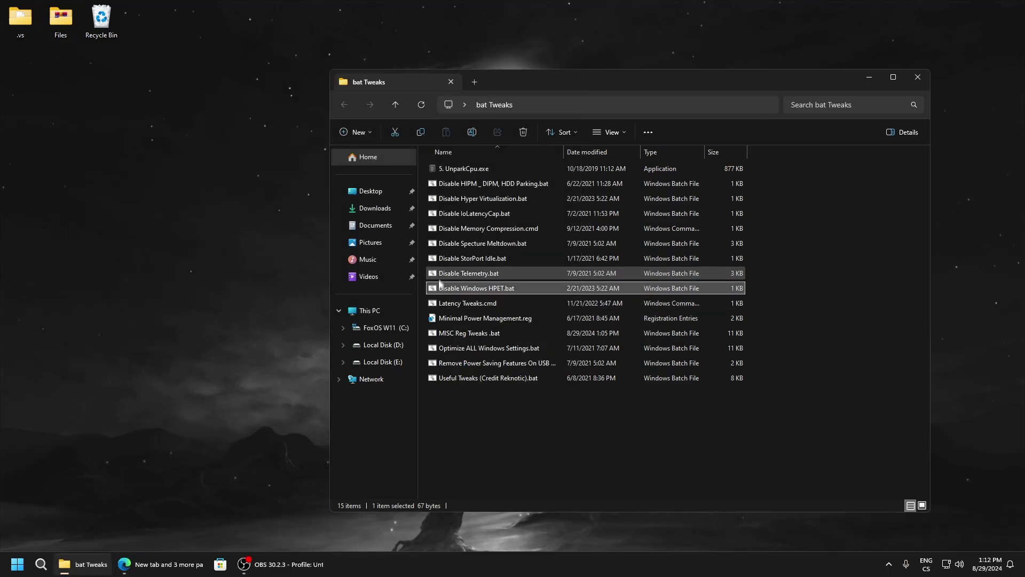
Search Windows for "dev", open Device Manager, and expand the System devices category.
{"action": "left_click", "coordinate": [41, 565]}
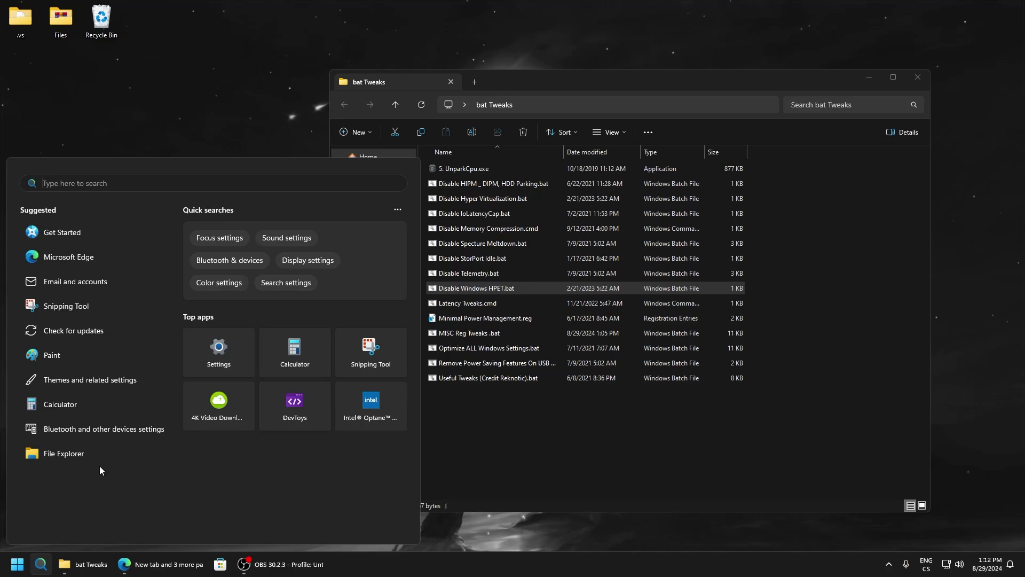
{"action": "type", "text": "dev"}
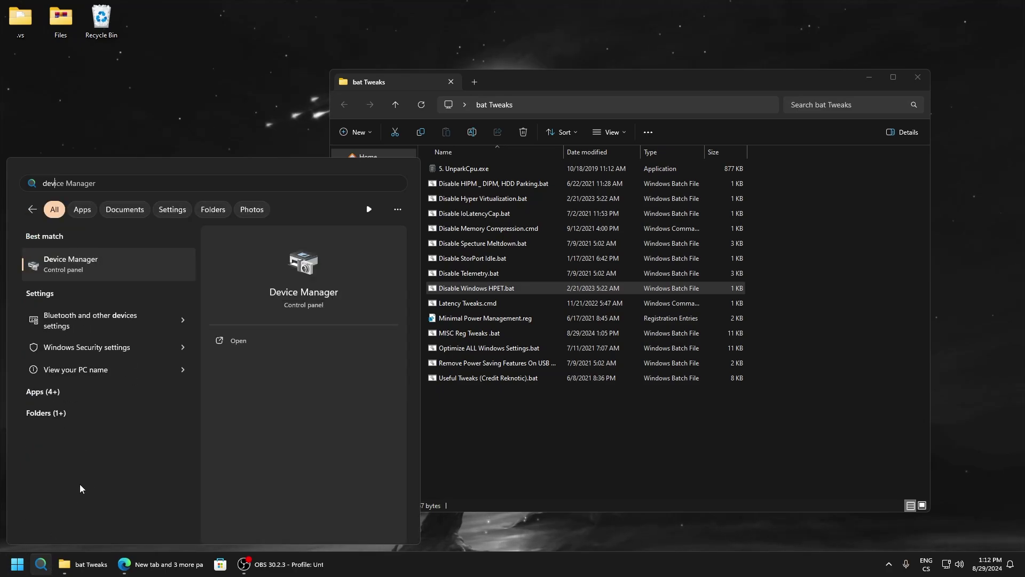
{"action": "left_click", "coordinate": [86, 265]}
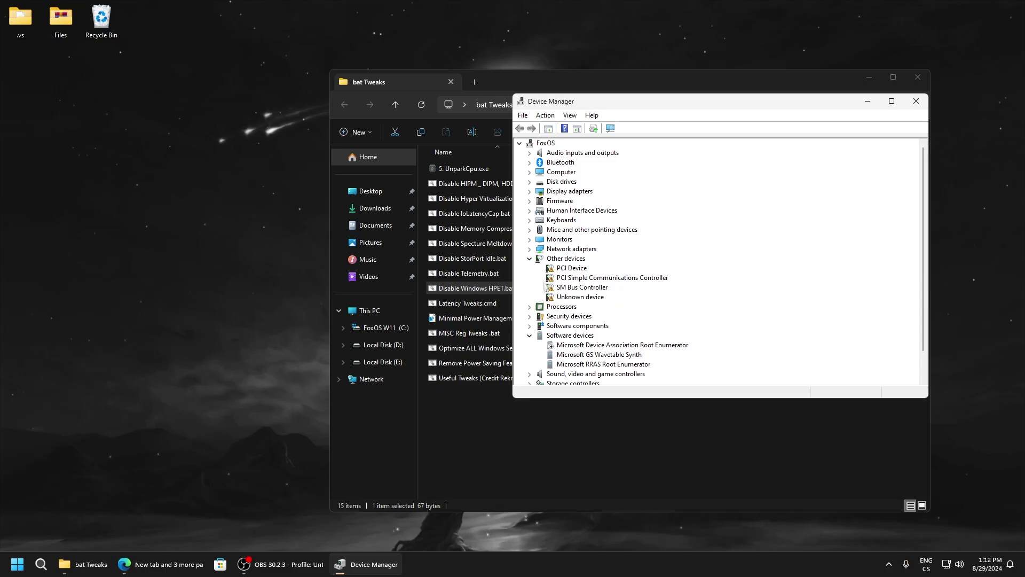
{"action": "scroll", "coordinate": [544, 286], "scroll_direction": "down", "scroll_amount": 1}
{"action": "left_click", "coordinate": [529, 365]}
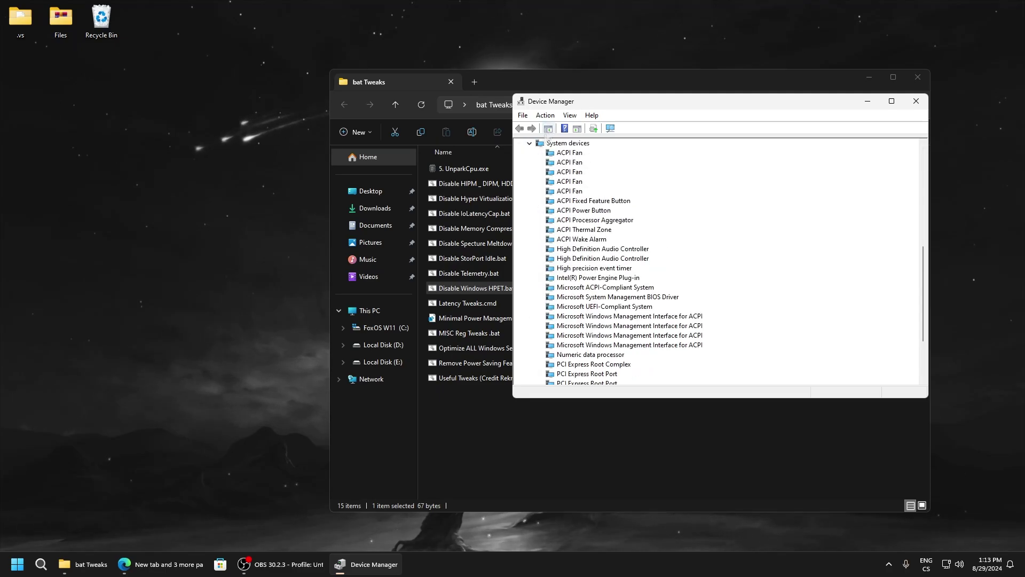
Disable the High precision event timer under System devices and confirm the change.
{"action": "left_click", "coordinate": [590, 269]}
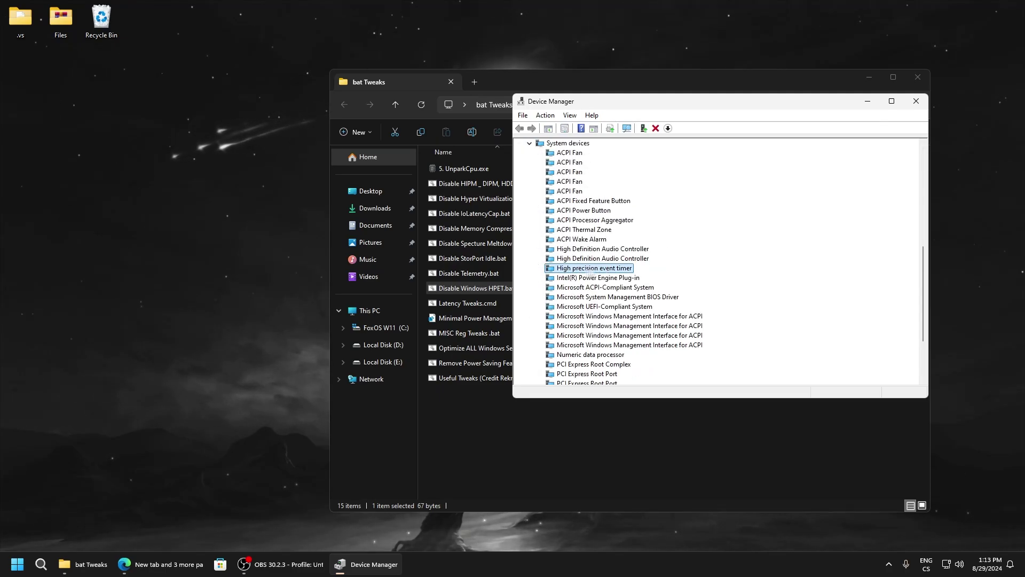
{"action": "right_click", "coordinate": [588, 273]}
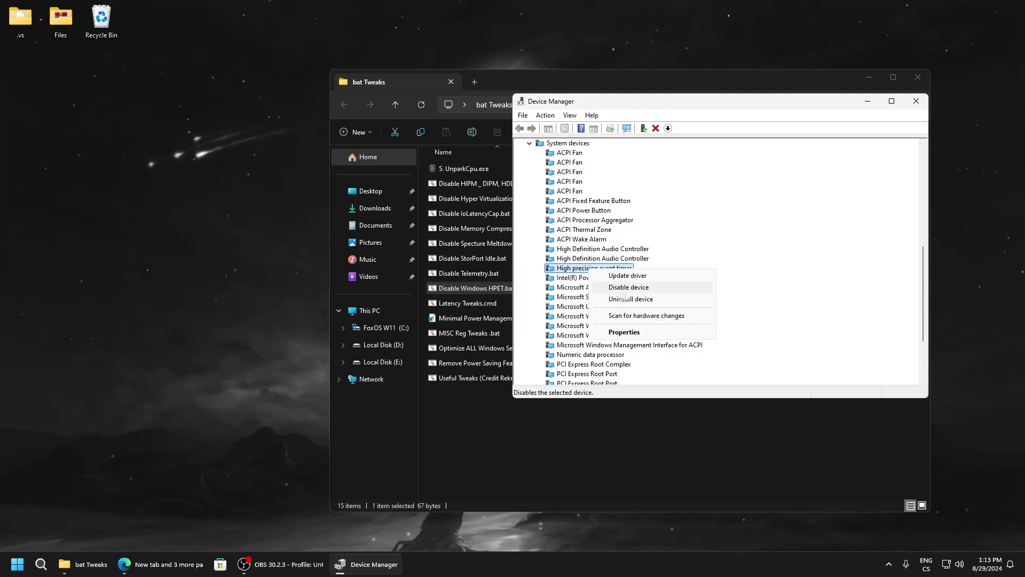
{"action": "left_click", "coordinate": [604, 287]}
{"action": "left_click", "coordinate": [538, 292]}
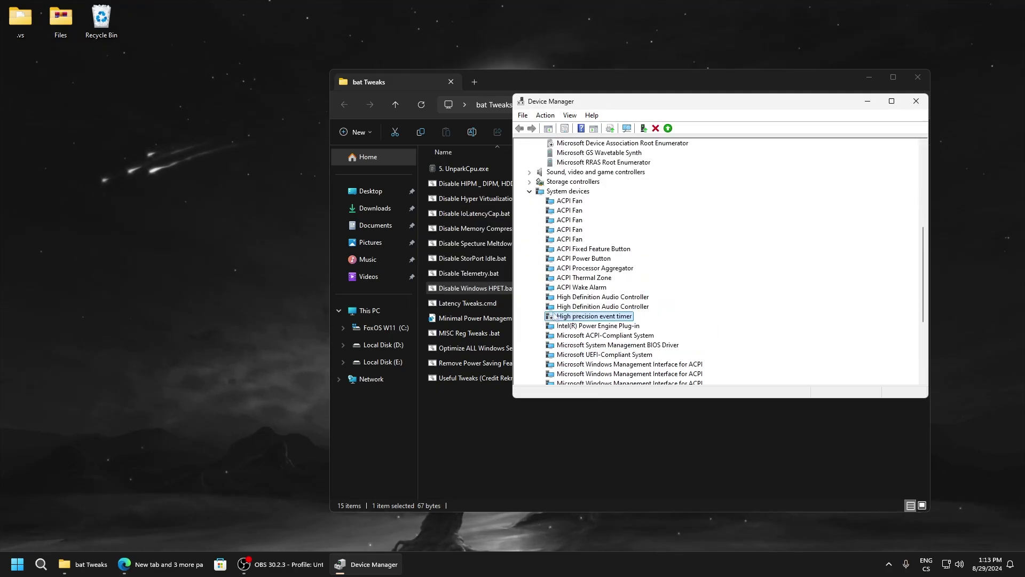
Disable the System timer under System devices and confirm the change.
{"action": "scroll", "coordinate": [555, 309], "scroll_direction": "down", "scroll_amount": 1}
{"action": "scroll", "coordinate": [556, 287], "scroll_direction": "down", "scroll_amount": 1}
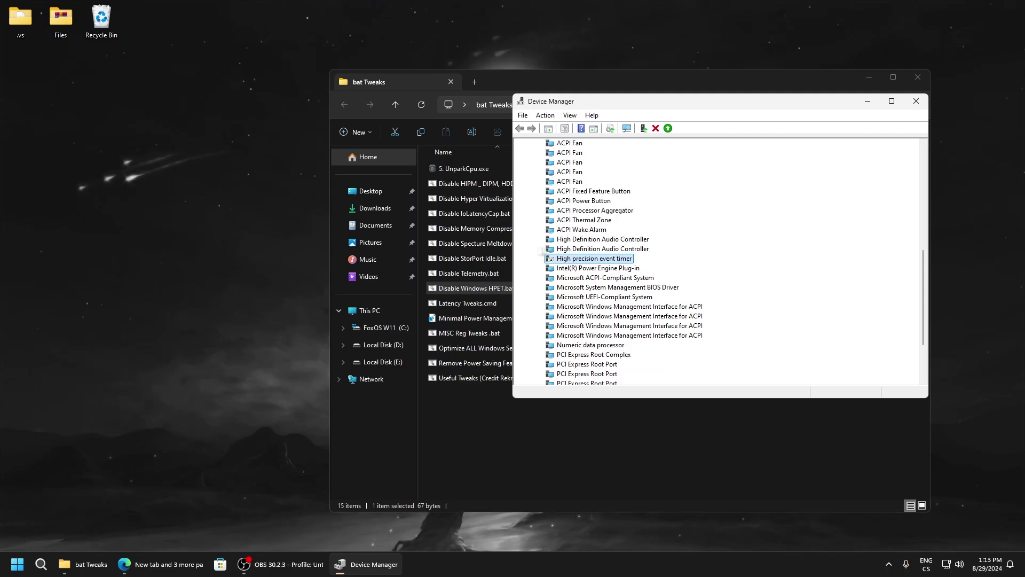
{"action": "scroll", "coordinate": [575, 268], "scroll_direction": "down", "scroll_amount": 3}
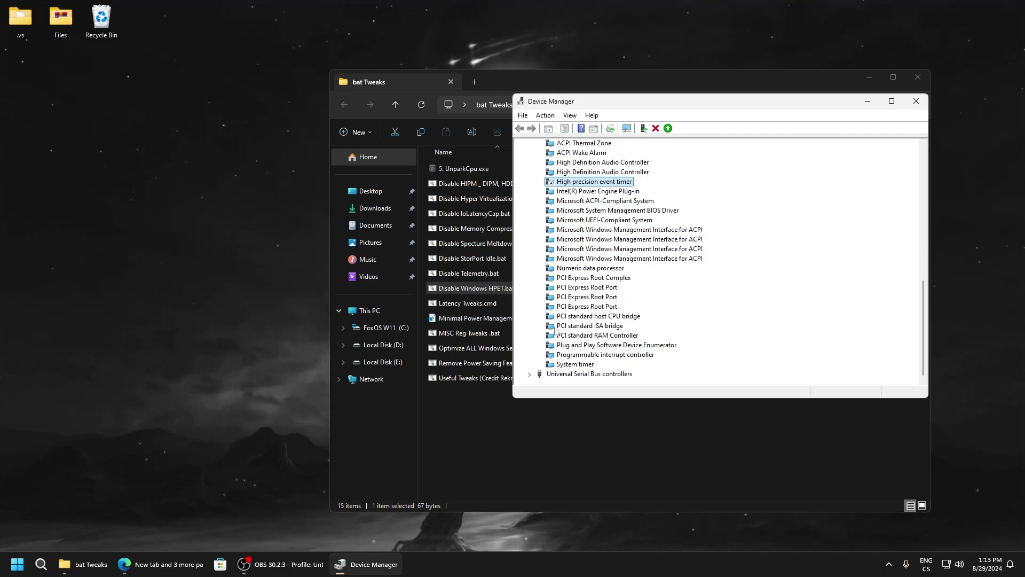
{"action": "right_click", "coordinate": [570, 363]}
{"action": "left_click", "coordinate": [583, 382]}
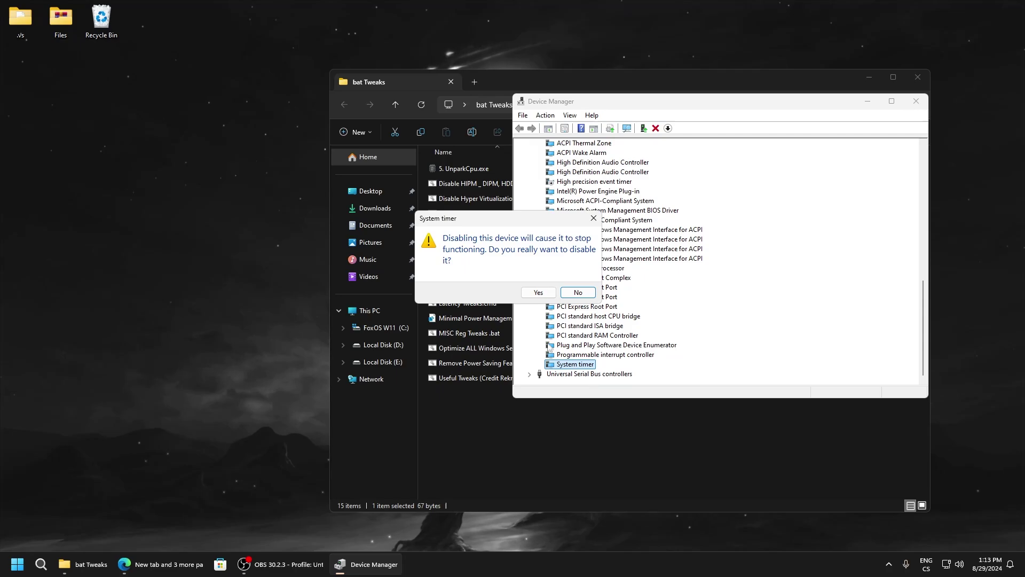
{"action": "left_click", "coordinate": [542, 294]}
Try to re-enable the System timer device.
{"action": "right_click", "coordinate": [566, 377]}
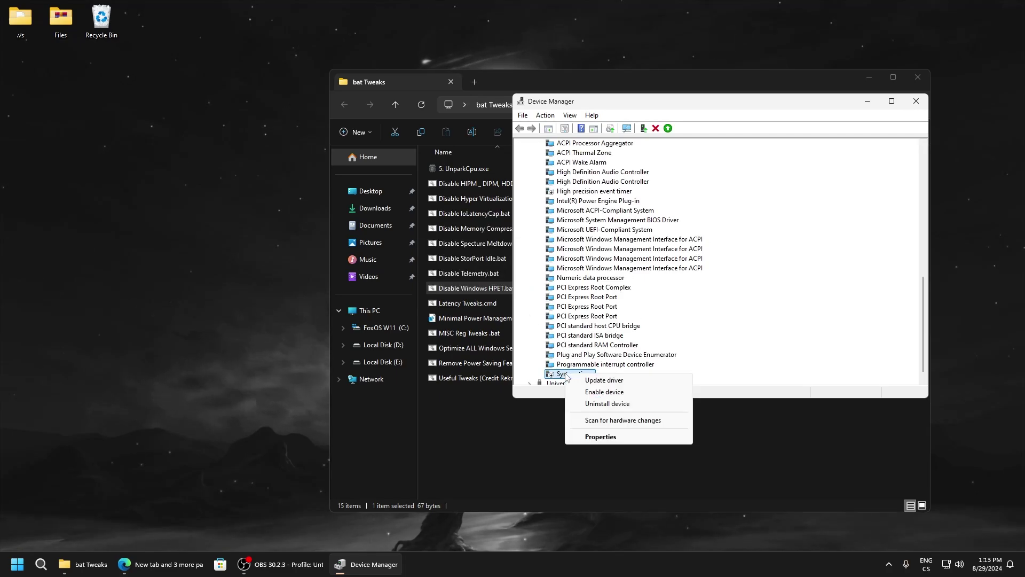
{"action": "left_click", "coordinate": [587, 396]}
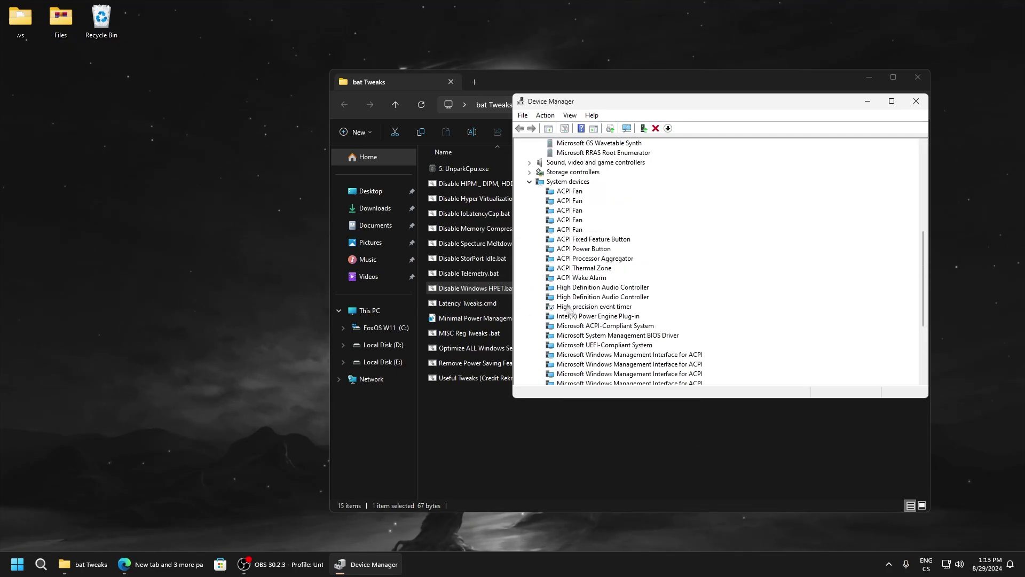
Check the High precision event timer and System timer entries, and close Device Manager.
{"action": "left_click", "coordinate": [563, 307]}
{"action": "scroll", "coordinate": [601, 308], "scroll_direction": "down", "scroll_amount": 4}
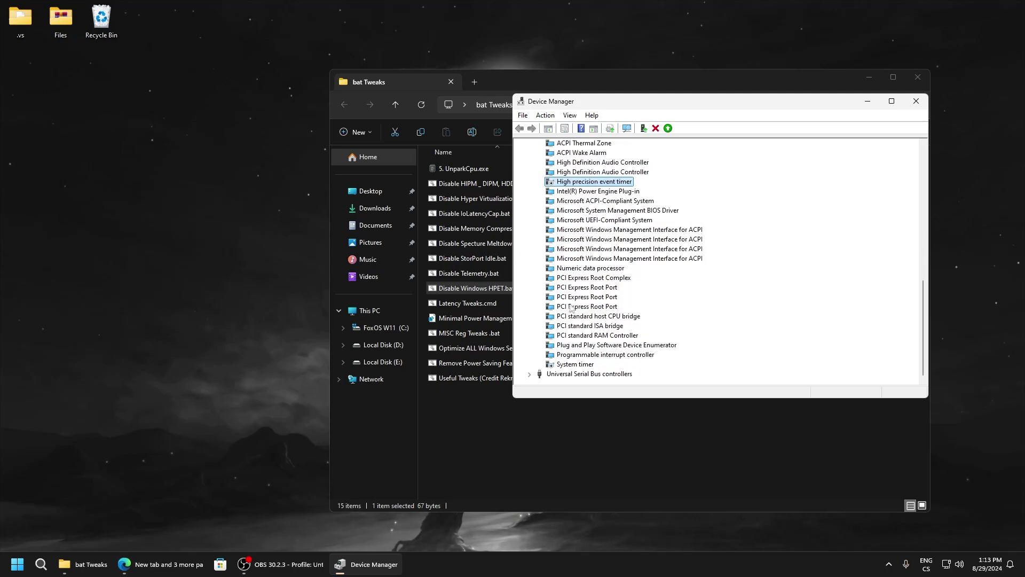
{"action": "right_click", "coordinate": [566, 364]}
{"action": "left_click", "coordinate": [556, 365]}
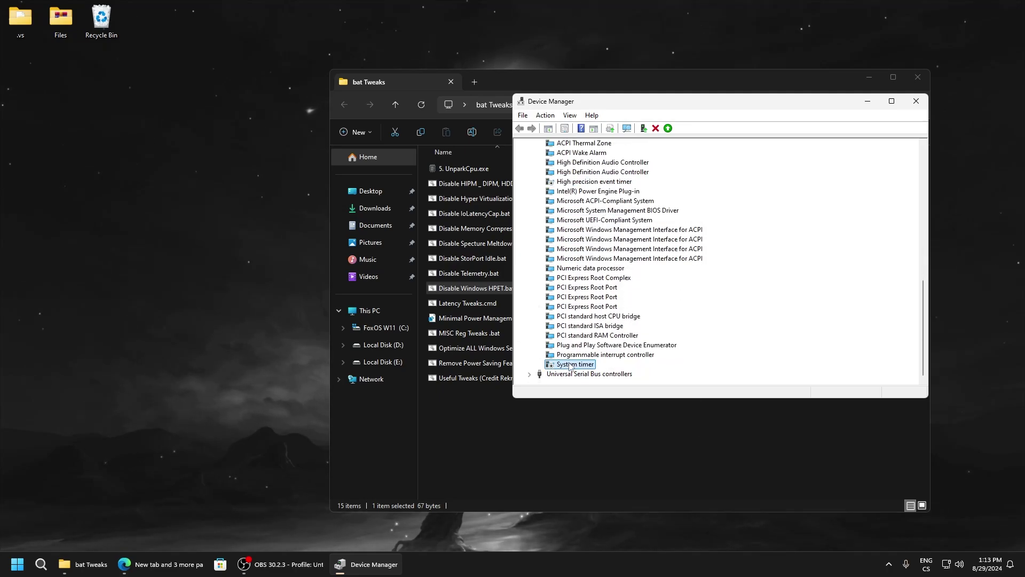
{"action": "left_click", "coordinate": [916, 101]}
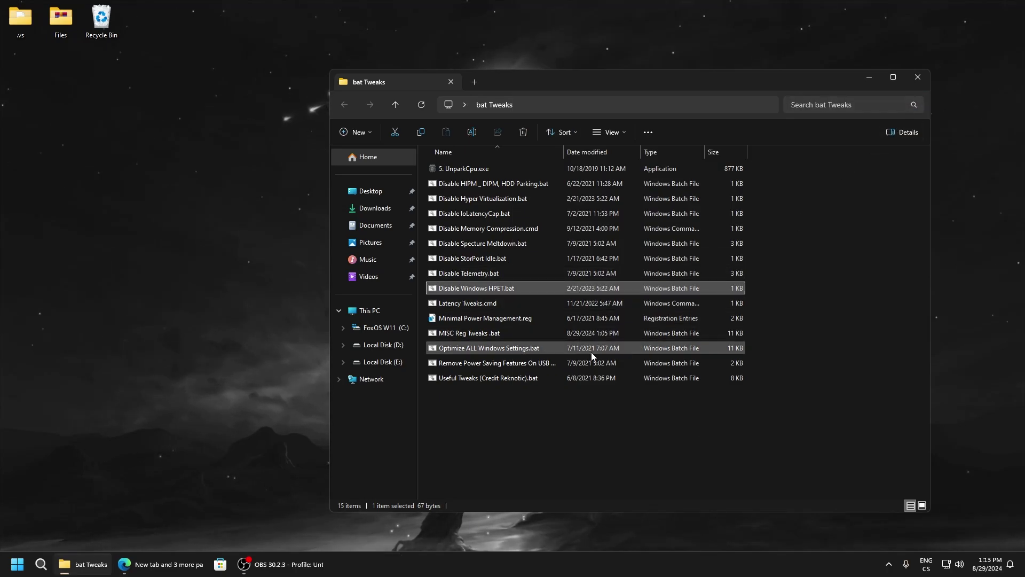
Run Latency Tweaks.cmd as administrator and dismiss its console.
{"action": "left_click", "coordinate": [459, 307]}
{"action": "right_click", "coordinate": [458, 309]}
{"action": "left_click", "coordinate": [484, 336]}
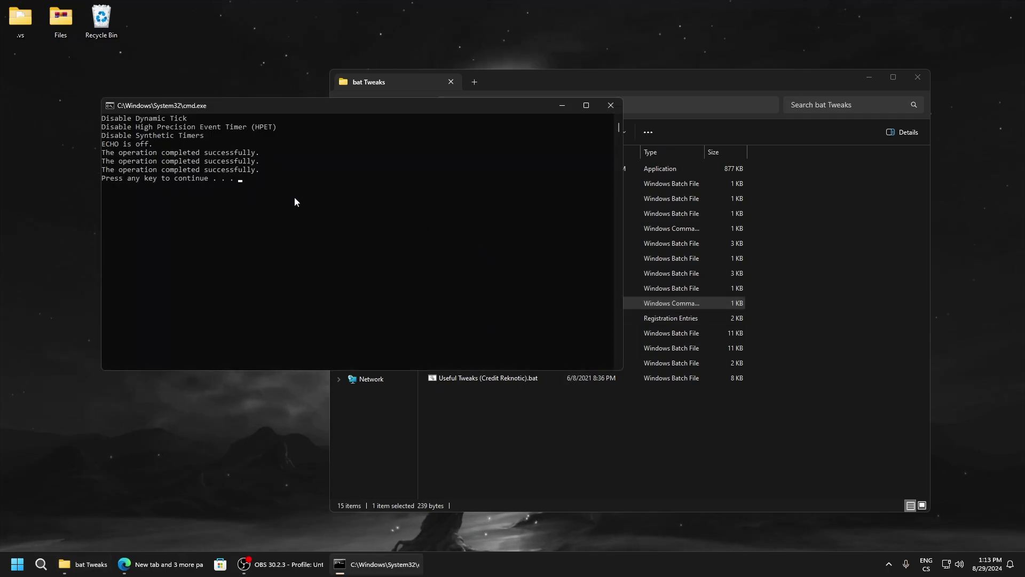
{"action": "key", "text": "Return"}
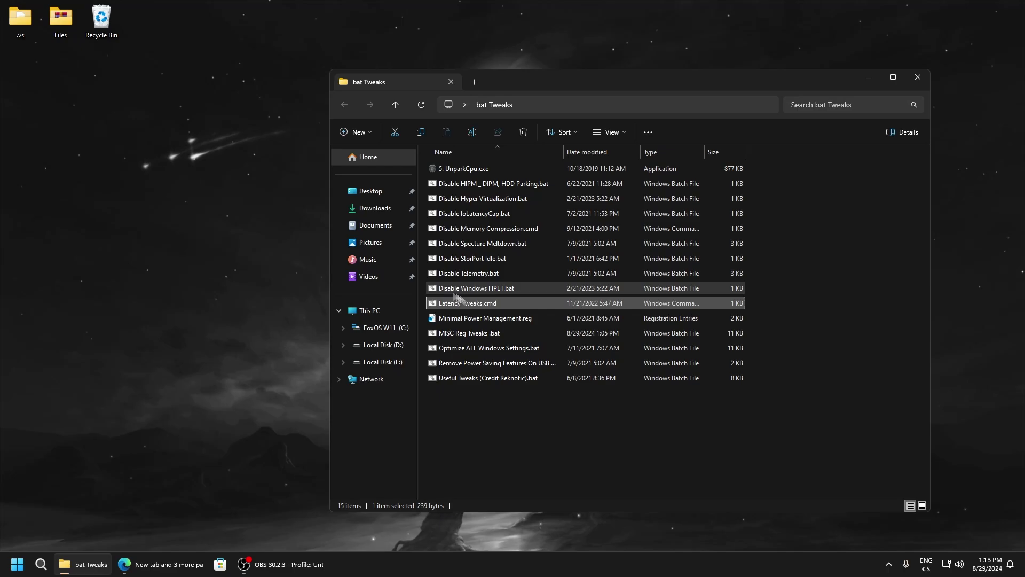
View the GlobalPowerPolicy registry entries inside Minimal Power Management.reg in Notepad and close the file.
{"action": "right_click", "coordinate": [467, 318]}
{"action": "left_click", "coordinate": [508, 338]}
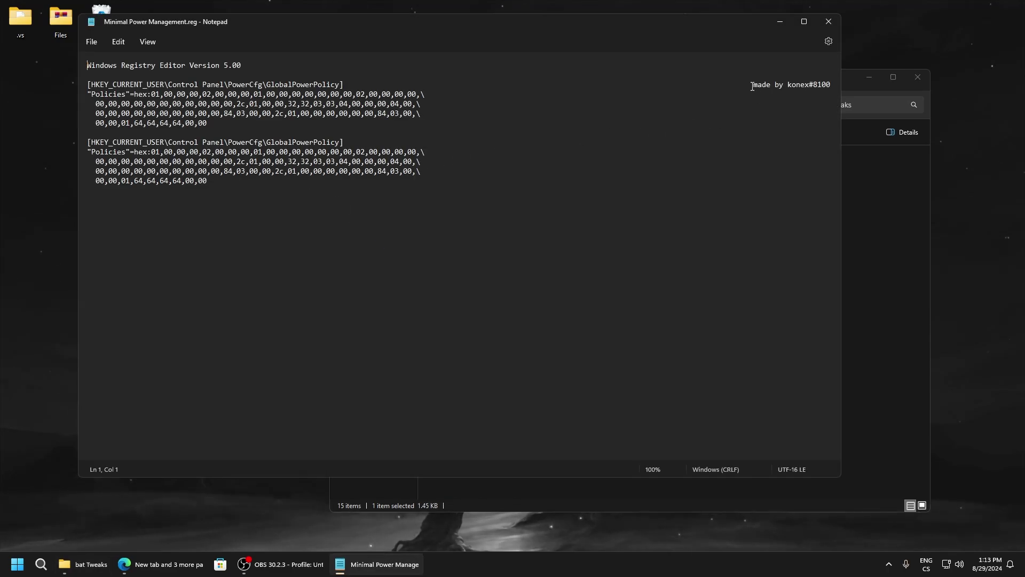
{"action": "left_click_drag", "start_coordinate": [753, 87], "coordinate": [832, 87]}
{"action": "left_click", "coordinate": [559, 108]}
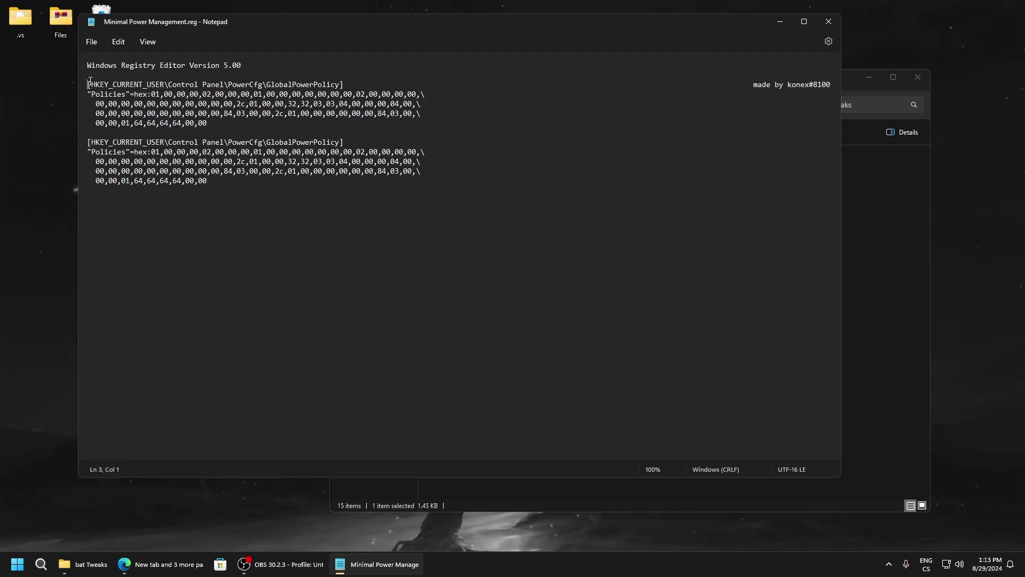
{"action": "left_click_drag", "start_coordinate": [90, 81], "coordinate": [215, 181]}
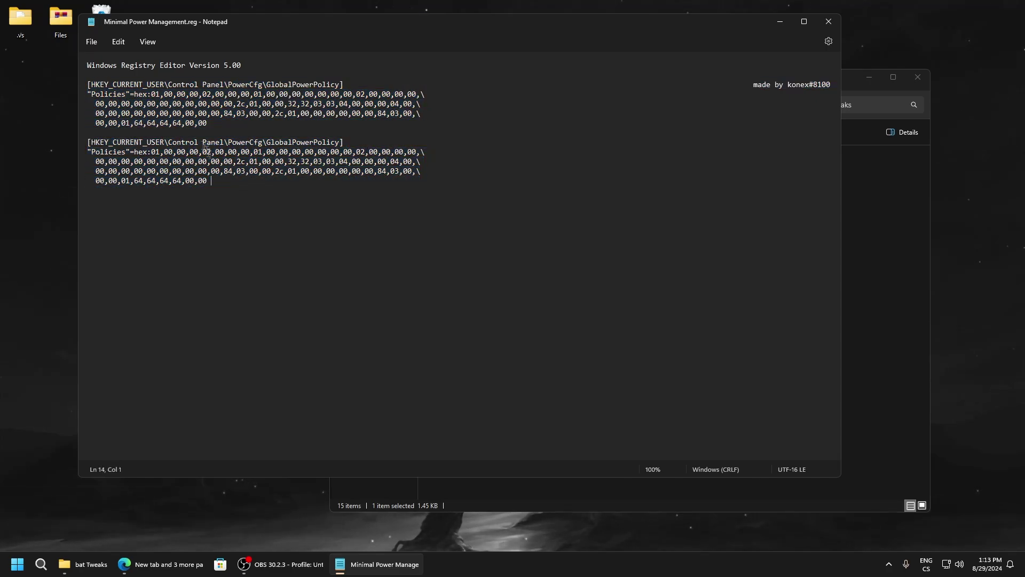
{"action": "left_click", "coordinate": [828, 22]}
Merge Minimal Power Management.reg into the registry and close the Registry Editor message.
{"action": "double_click", "coordinate": [471, 319]}
{"action": "left_click", "coordinate": [592, 296]}
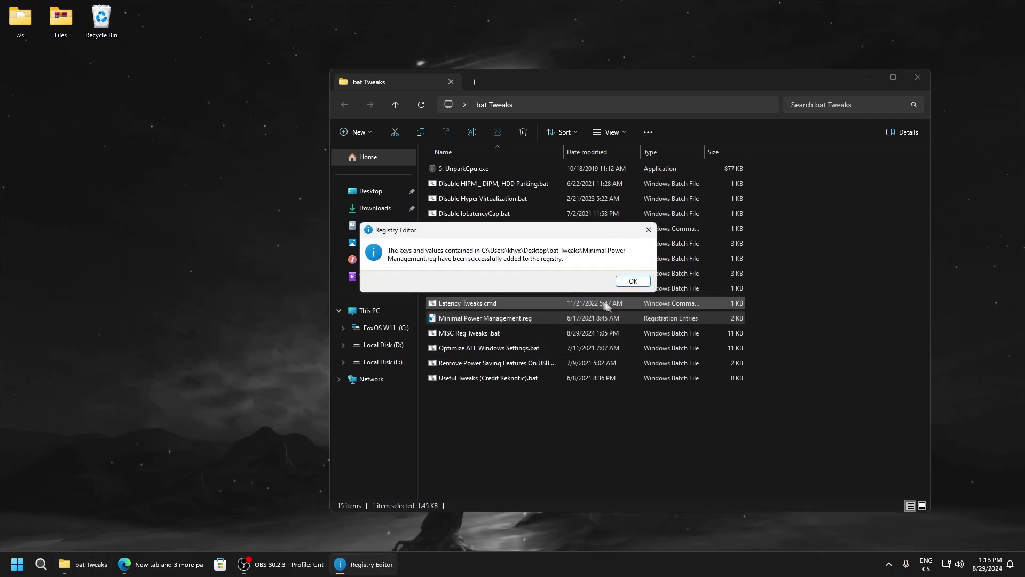
{"action": "left_click", "coordinate": [632, 281]}
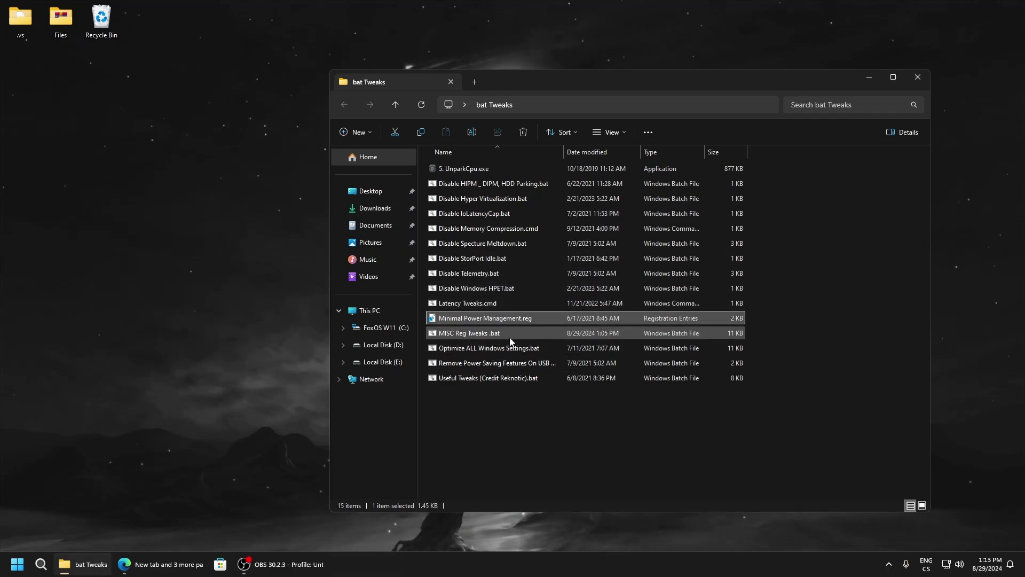
Run MISC Reg Tweaks .bat as administrator, look through its console output, and dismiss the console.
{"action": "right_click", "coordinate": [455, 335]}
{"action": "left_click", "coordinate": [480, 365]}
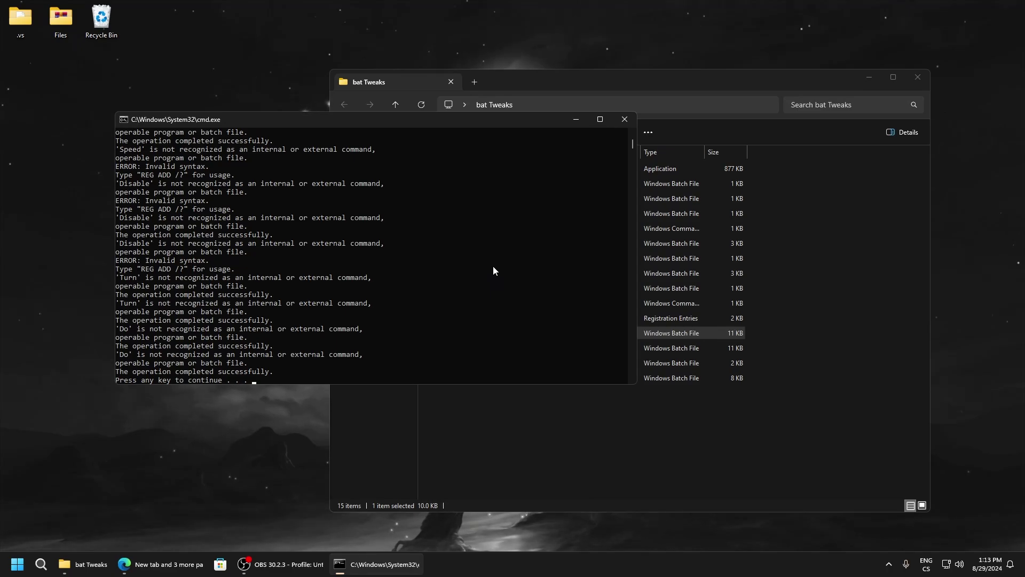
{"action": "scroll", "coordinate": [379, 324], "scroll_direction": "down", "scroll_amount": 3}
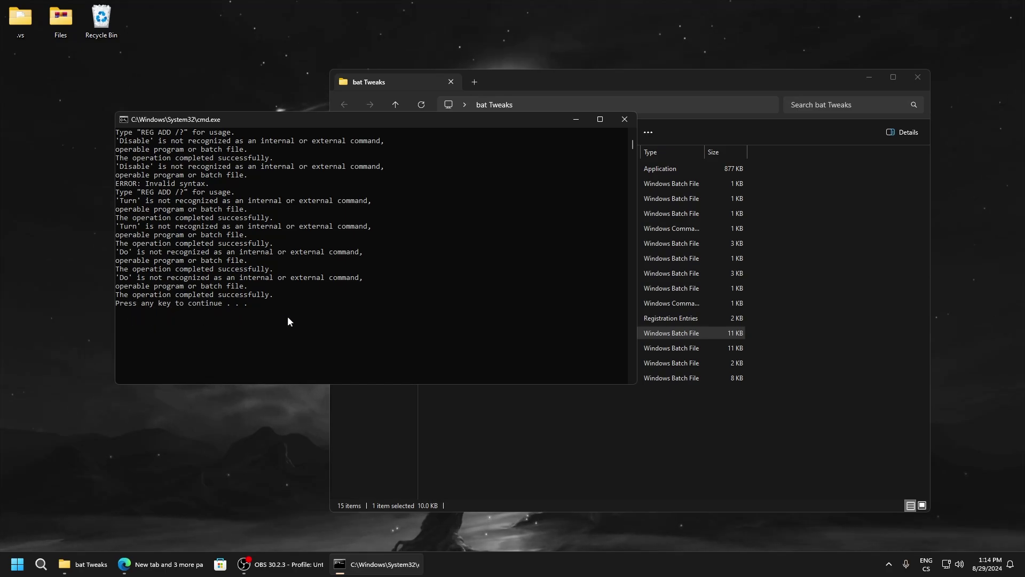
{"action": "key", "text": "Return"}
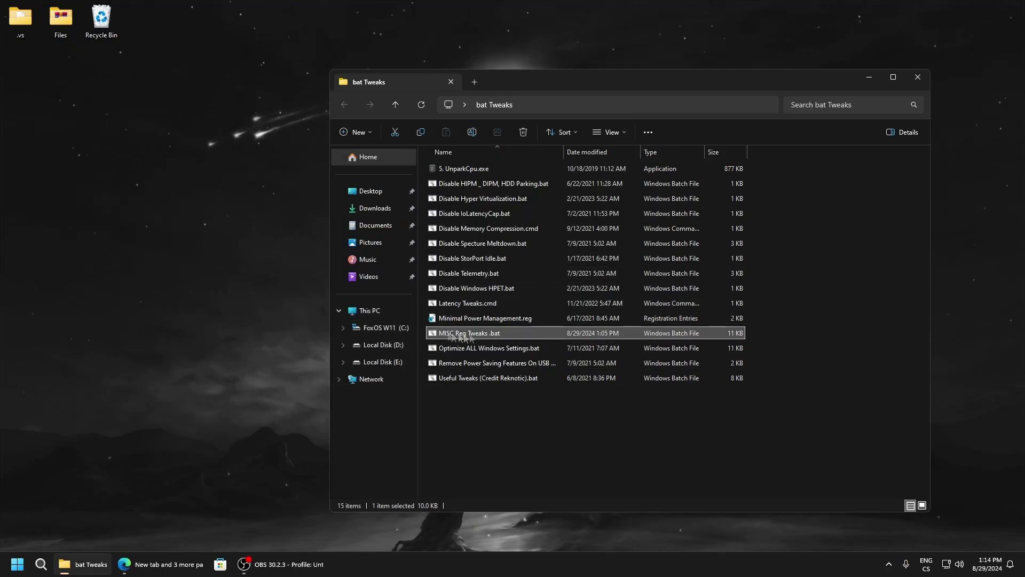
Run Optimize ALL Windows Settings.bat and the Remove Power Saving Features On USB batch file as administrator.
{"action": "right_click", "coordinate": [463, 348]}
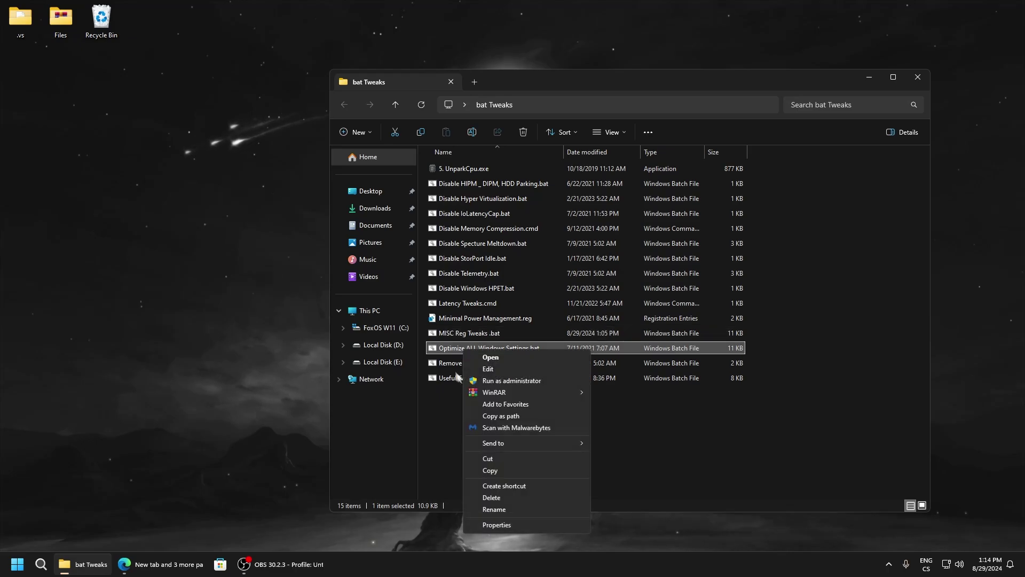
{"action": "left_click", "coordinate": [481, 381]}
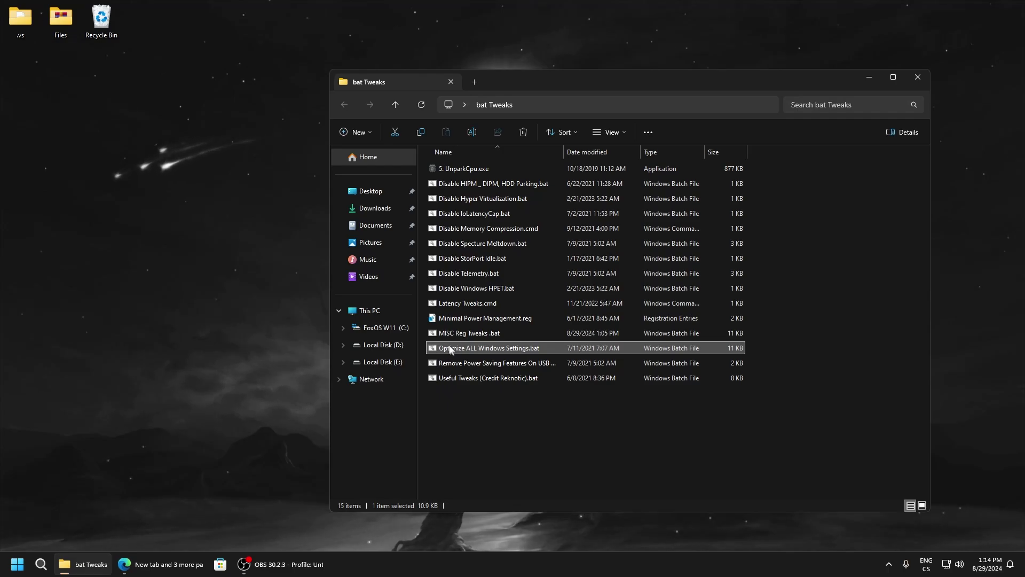
{"action": "right_click", "coordinate": [492, 369]}
{"action": "left_click", "coordinate": [526, 398]}
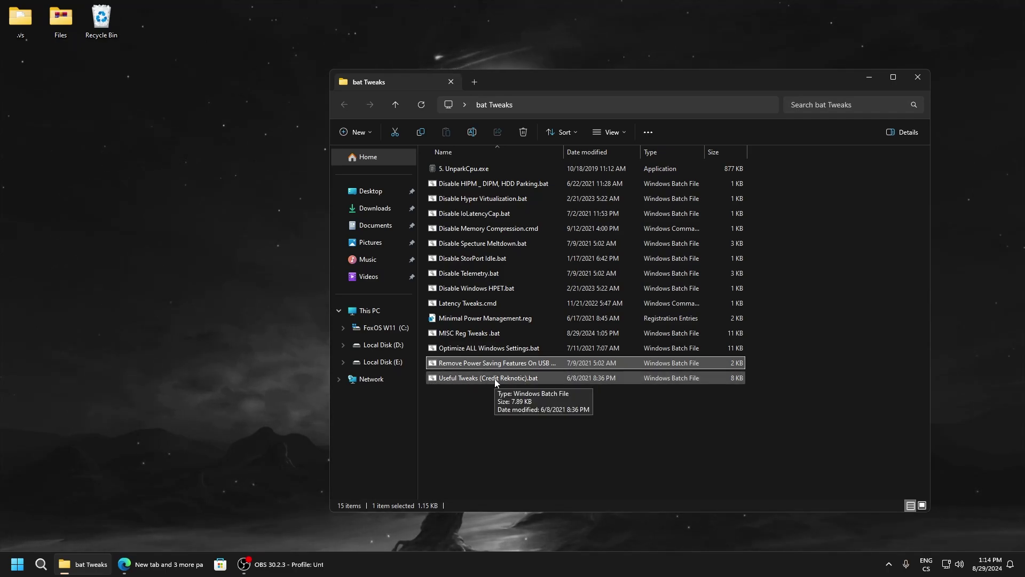
Open Useful Tweaks (Credit Reknotic).bat for editing in Notepad and examine its telemetry and process mitigation commands.
{"action": "right_click", "coordinate": [460, 379]}
{"action": "left_click", "coordinate": [466, 213]}
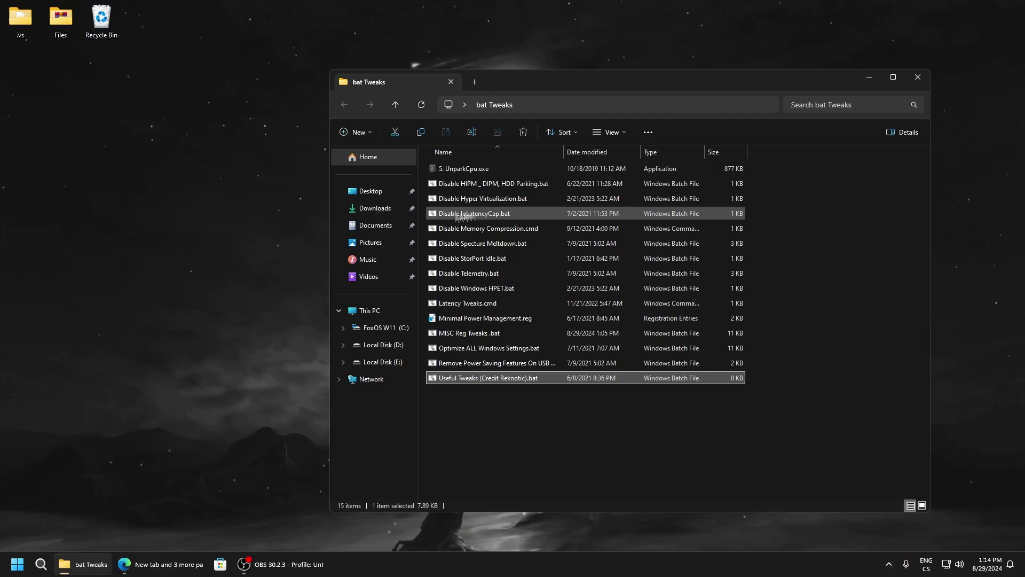
{"action": "scroll", "coordinate": [232, 167], "scroll_direction": "down", "scroll_amount": 11}
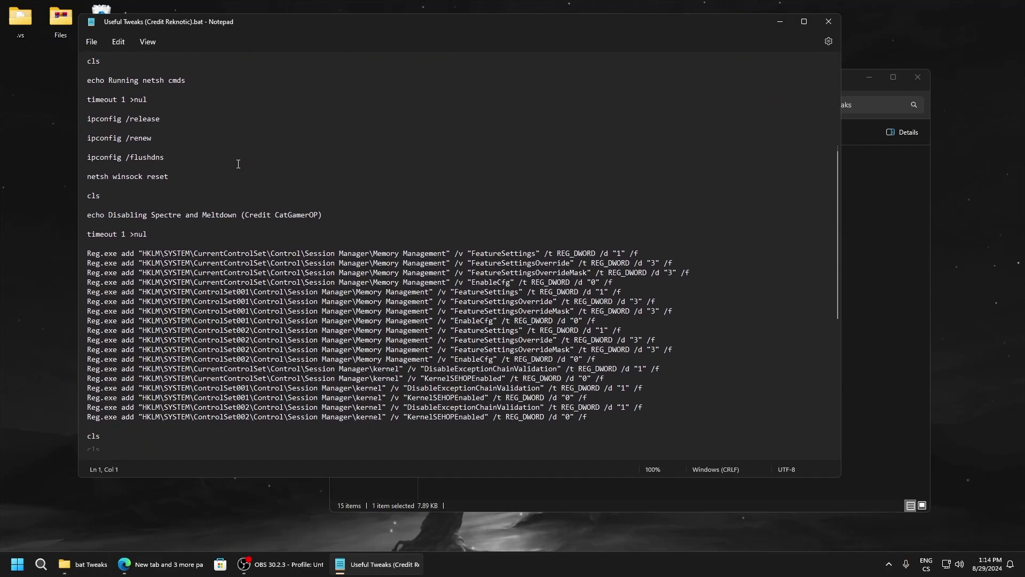
{"action": "scroll", "coordinate": [238, 163], "scroll_direction": "down", "scroll_amount": 8}
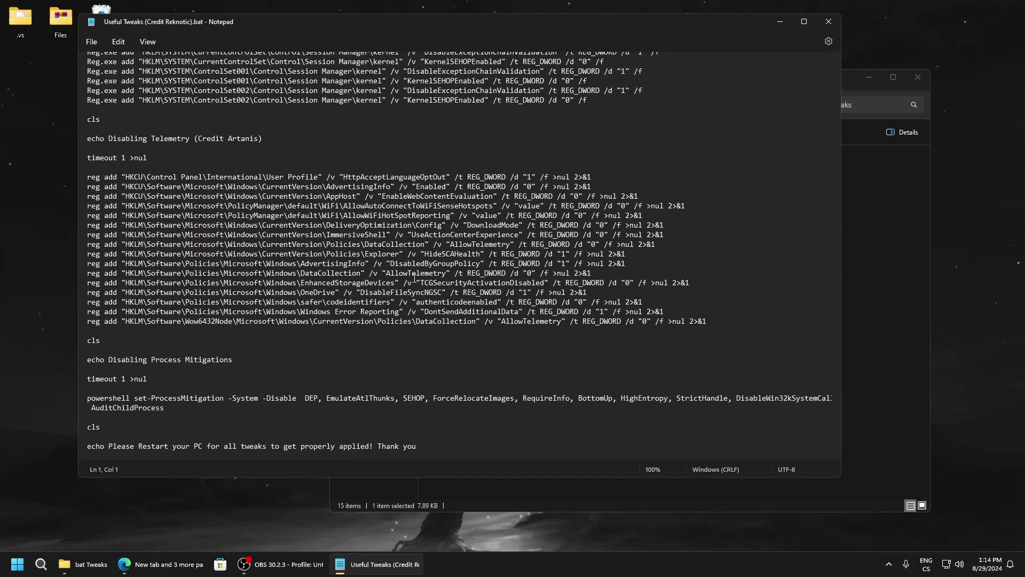
{"action": "left_click_drag", "start_coordinate": [363, 264], "coordinate": [154, 198]}
{"action": "left_click_drag", "start_coordinate": [88, 398], "coordinate": [245, 398]}
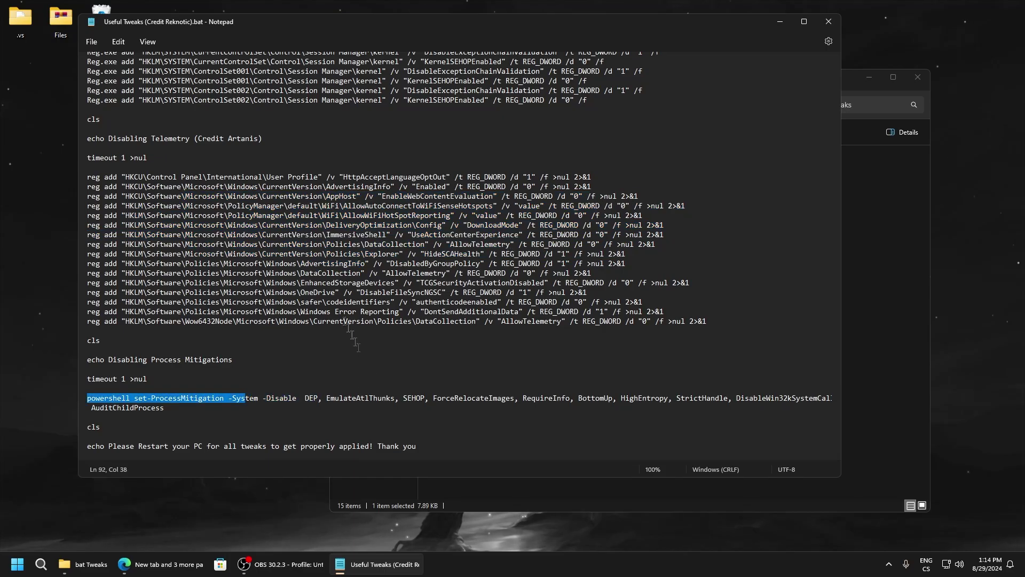
{"action": "left_click", "coordinate": [409, 393]}
{"action": "left_click_drag", "start_coordinate": [110, 397], "coordinate": [227, 405]}
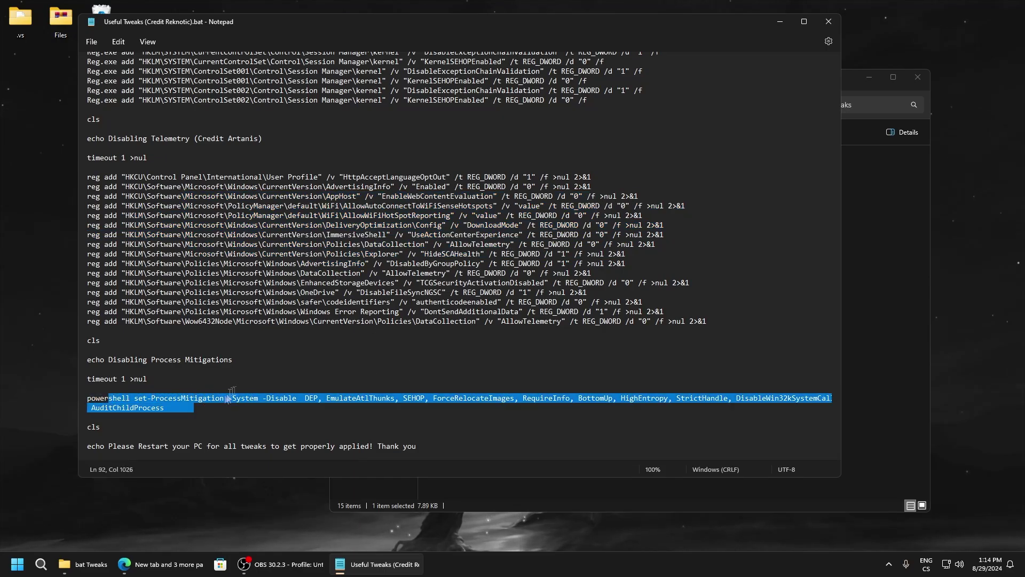
{"action": "left_click", "coordinate": [235, 405]}
Review the Spectre and Meltdown, netsh and bcdedit sections of the Useful Tweaks script and close the file.
{"action": "scroll", "coordinate": [395, 284], "scroll_direction": "up", "scroll_amount": 10}
{"action": "scroll", "coordinate": [396, 284], "scroll_direction": "up", "scroll_amount": 6}
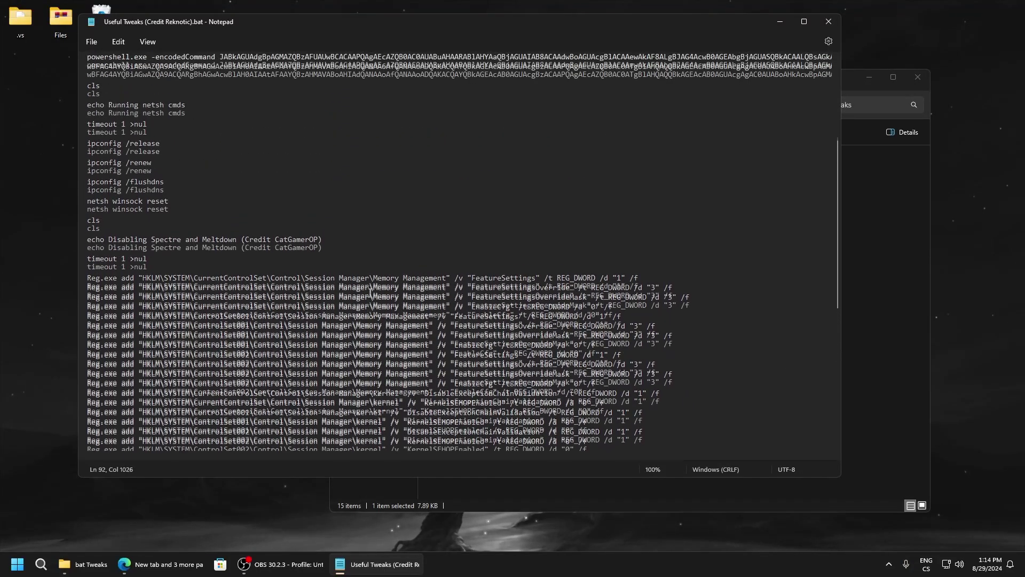
{"action": "scroll", "coordinate": [399, 286], "scroll_direction": "down", "scroll_amount": 4}
{"action": "left_click_drag", "start_coordinate": [374, 350], "coordinate": [480, 389]}
{"action": "scroll", "coordinate": [403, 295], "scroll_direction": "up", "scroll_amount": 2}
{"action": "scroll", "coordinate": [405, 293], "scroll_direction": "up", "scroll_amount": 5}
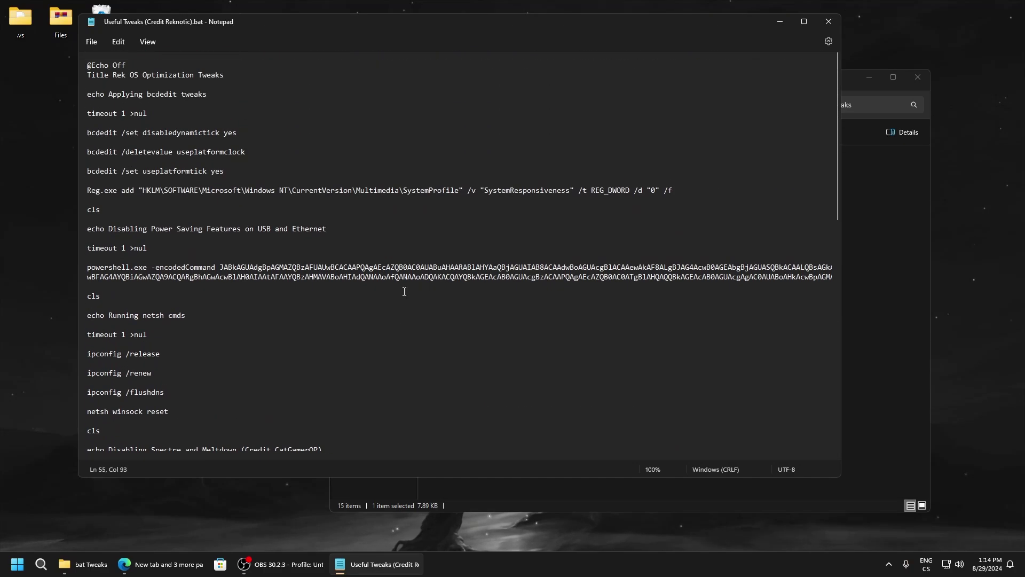
{"action": "left_click", "coordinate": [829, 22]}
Run Useful Tweaks (Credit Reknotic).bat as administrator and close the bat Tweaks folder.
{"action": "right_click", "coordinate": [431, 378]}
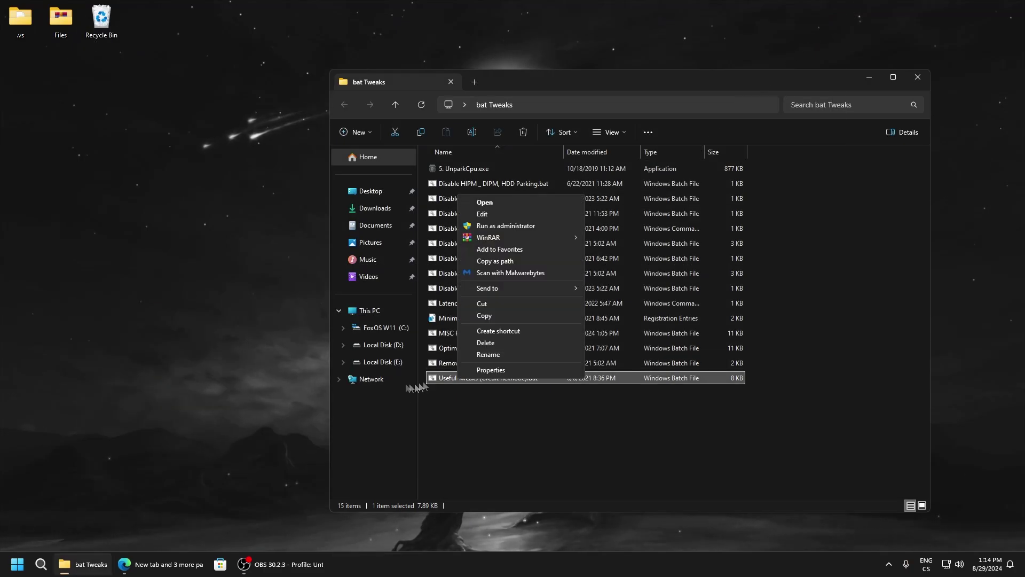
{"action": "left_click", "coordinate": [500, 238]}
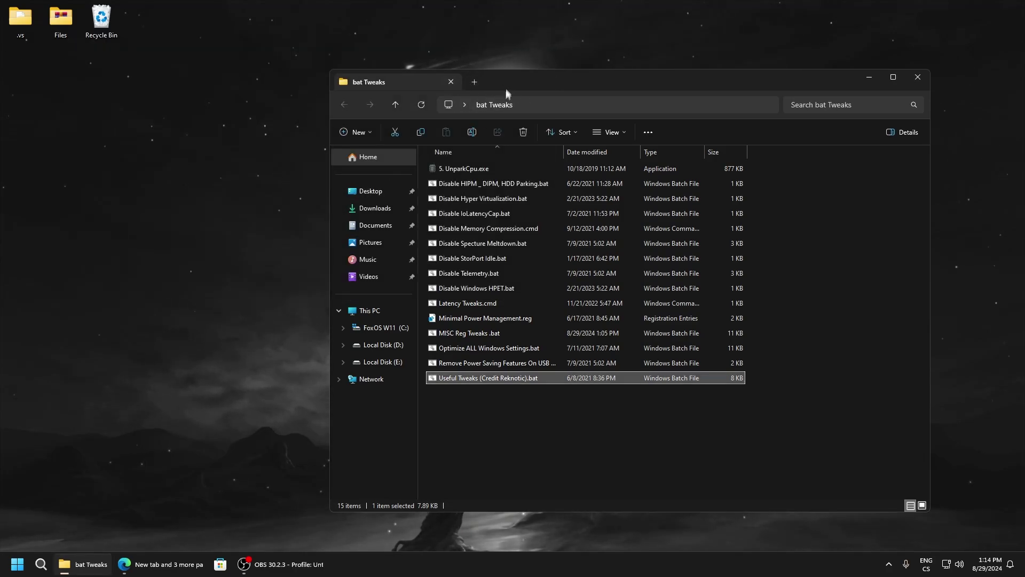
{"action": "mouse_move", "coordinate": [507, 91]}
{"action": "left_mouse_down"}
{"action": "mouse_move", "coordinate": [536, 109]}
{"action": "mouse_move", "coordinate": [502, 95]}
{"action": "left_mouse_up"}
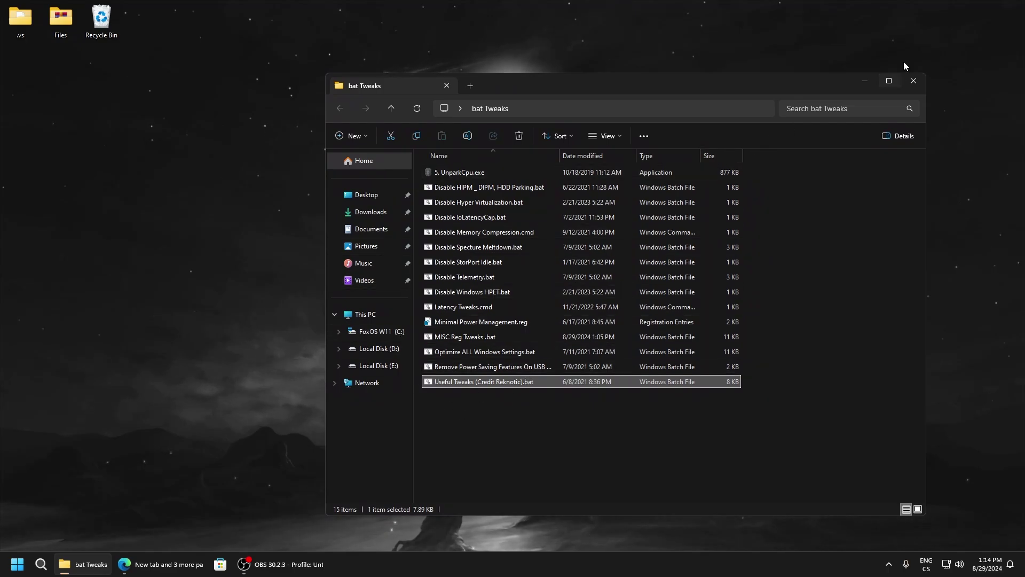
{"action": "left_click", "coordinate": [914, 82]}
Open the advanced display settings from the desktop and choose the 239.96 Hz refresh rate for Display 1.
{"action": "right_click", "coordinate": [611, 241]}
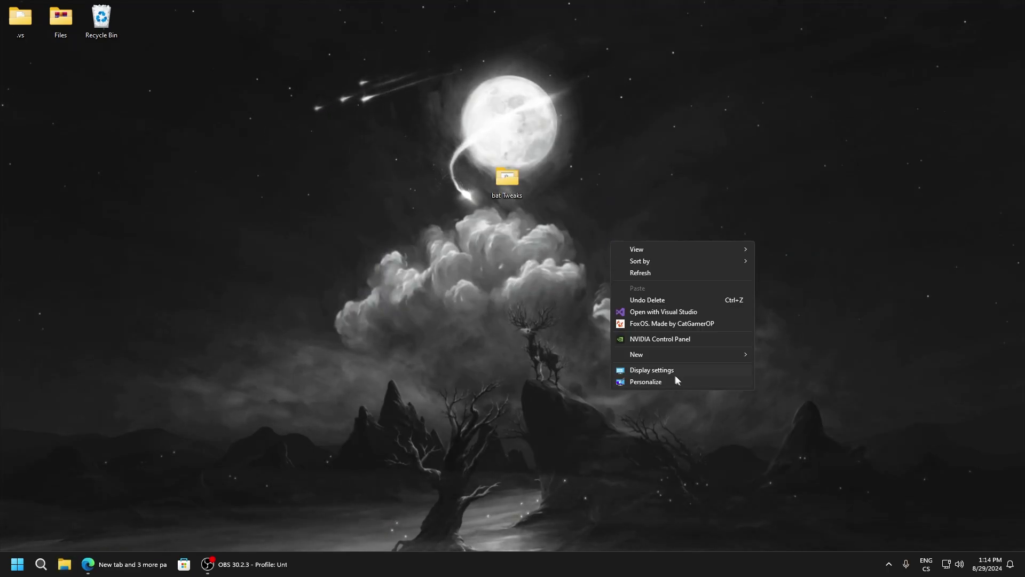
{"action": "left_click", "coordinate": [655, 371]}
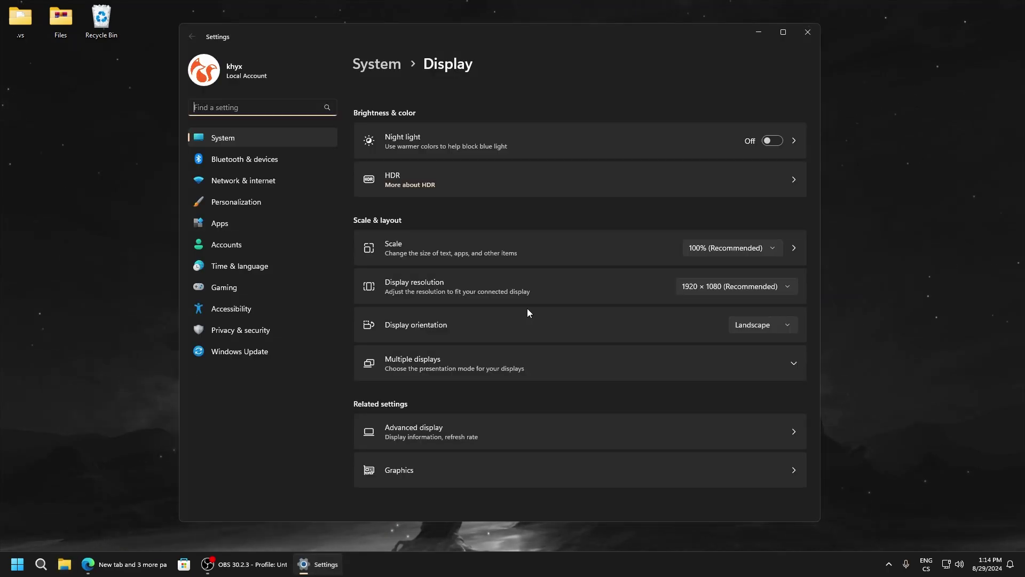
{"action": "left_click", "coordinate": [422, 428]}
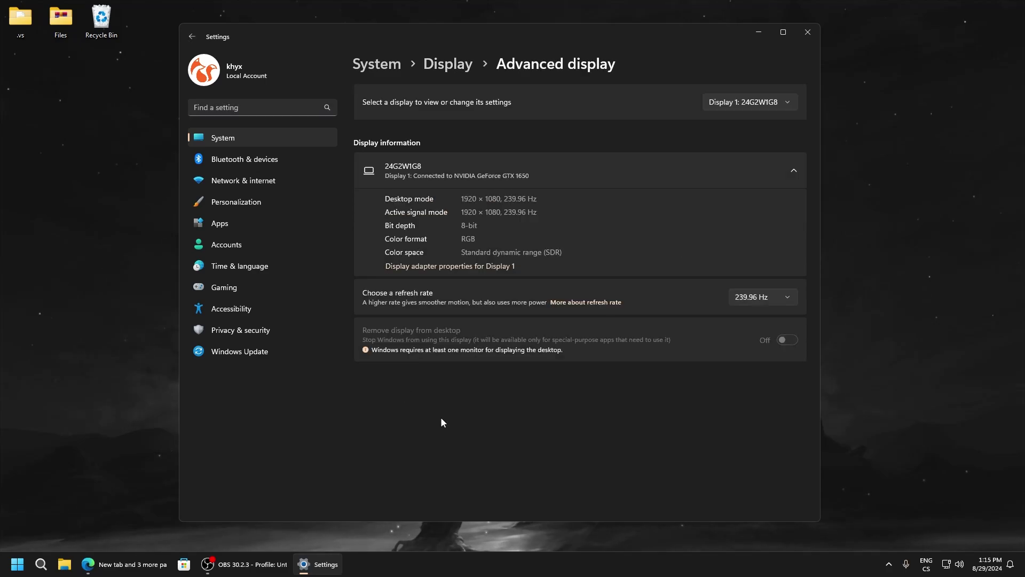
{"action": "left_click", "coordinate": [763, 294]}
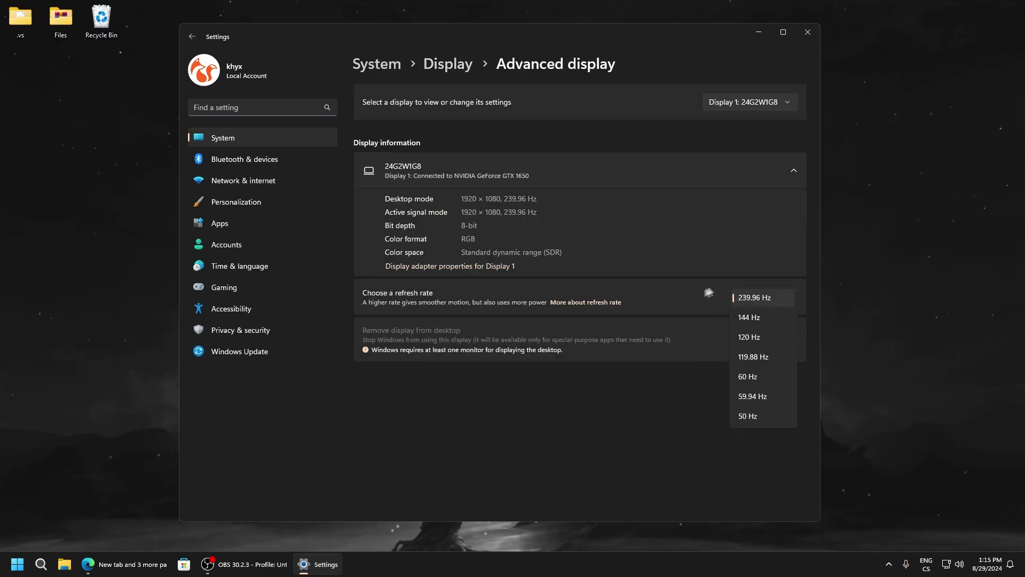
{"action": "left_click", "coordinate": [726, 294]}
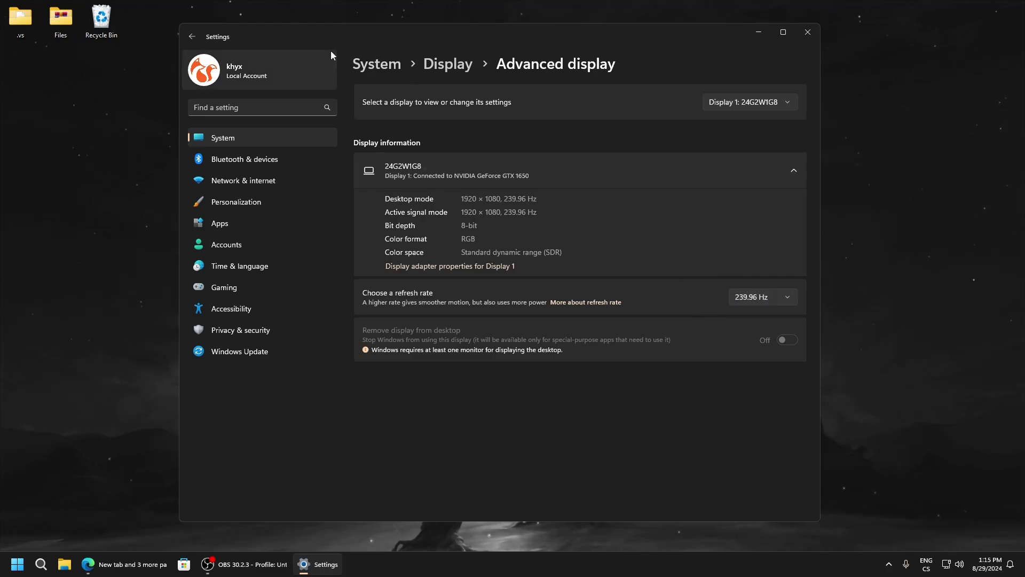
Set the Brawlhalla Launcher's graphics preference to High performance in the display's Graphics settings and save it.
{"action": "left_click", "coordinate": [448, 64]}
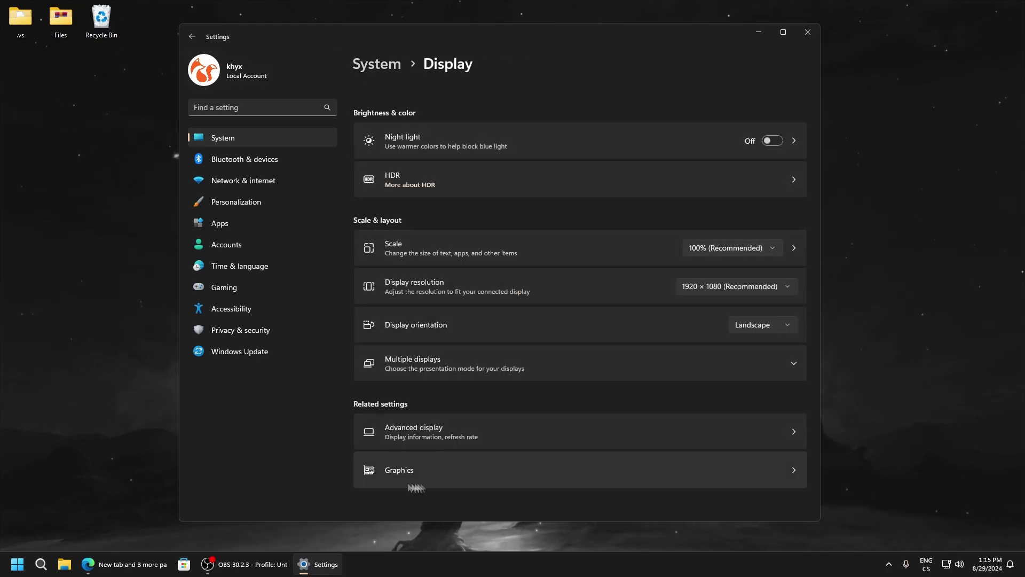
{"action": "left_click", "coordinate": [397, 469]}
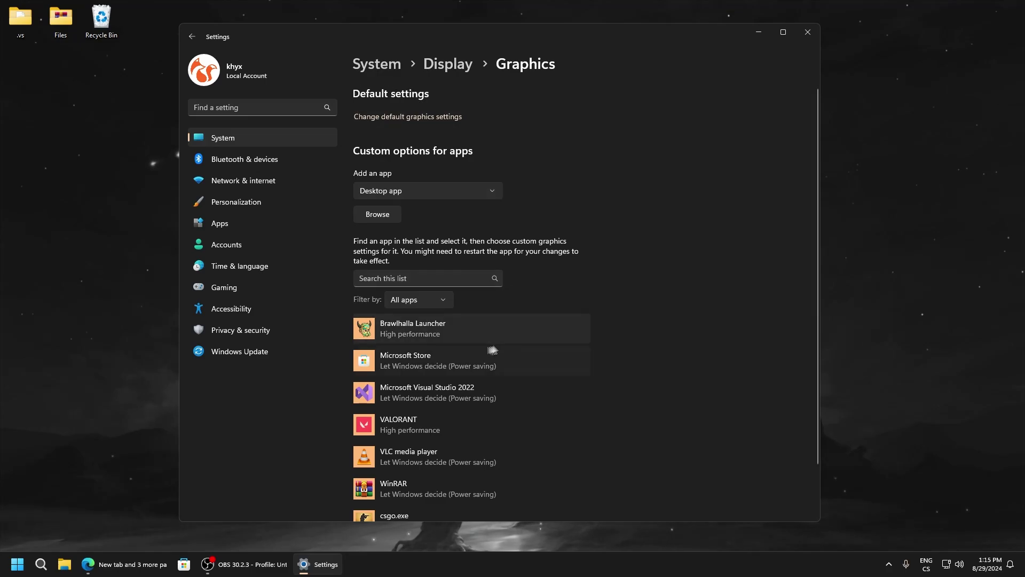
{"action": "scroll", "coordinate": [387, 303], "scroll_direction": "down", "scroll_amount": 2}
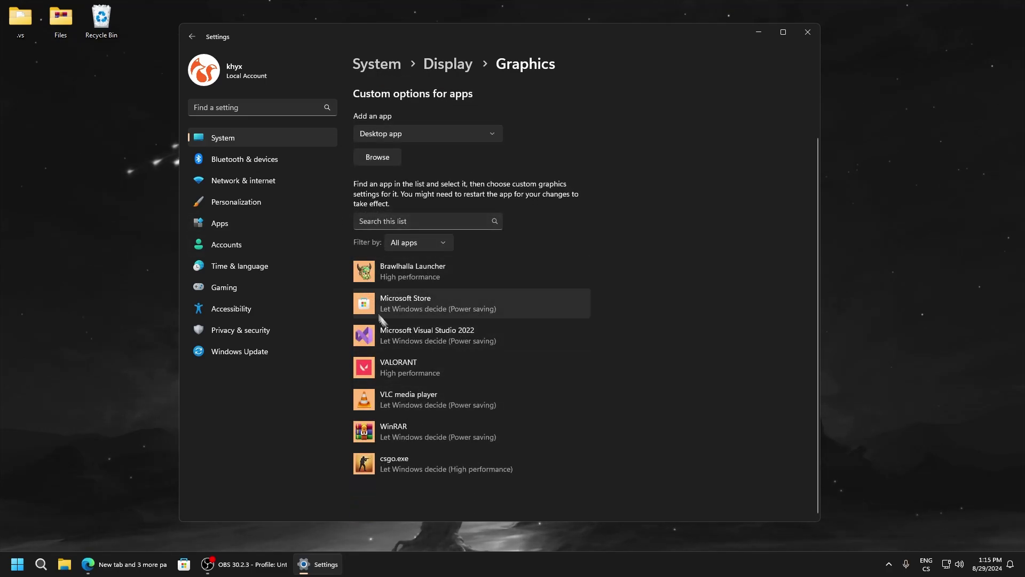
{"action": "left_click", "coordinate": [394, 272]}
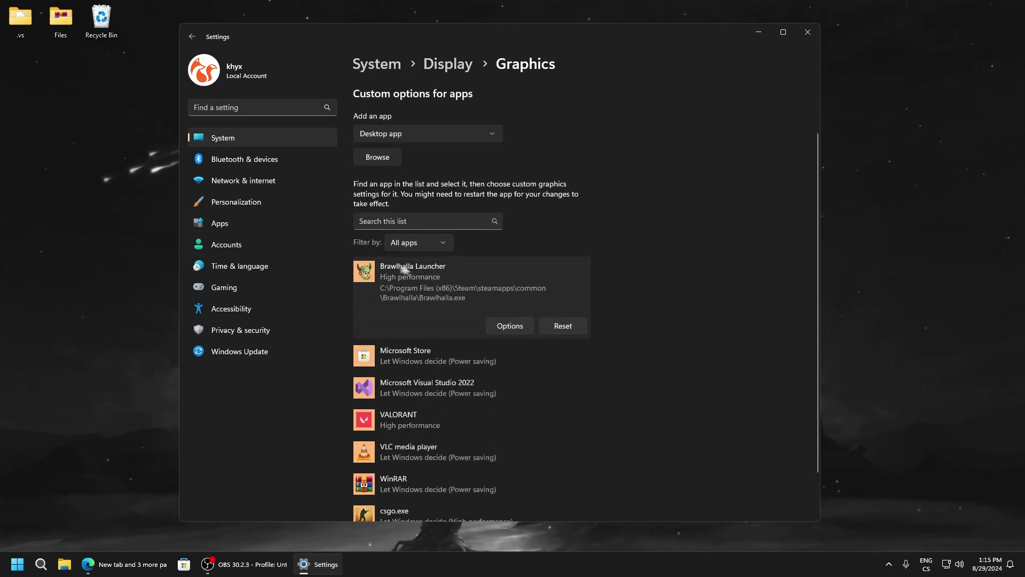
{"action": "left_click", "coordinate": [499, 325]}
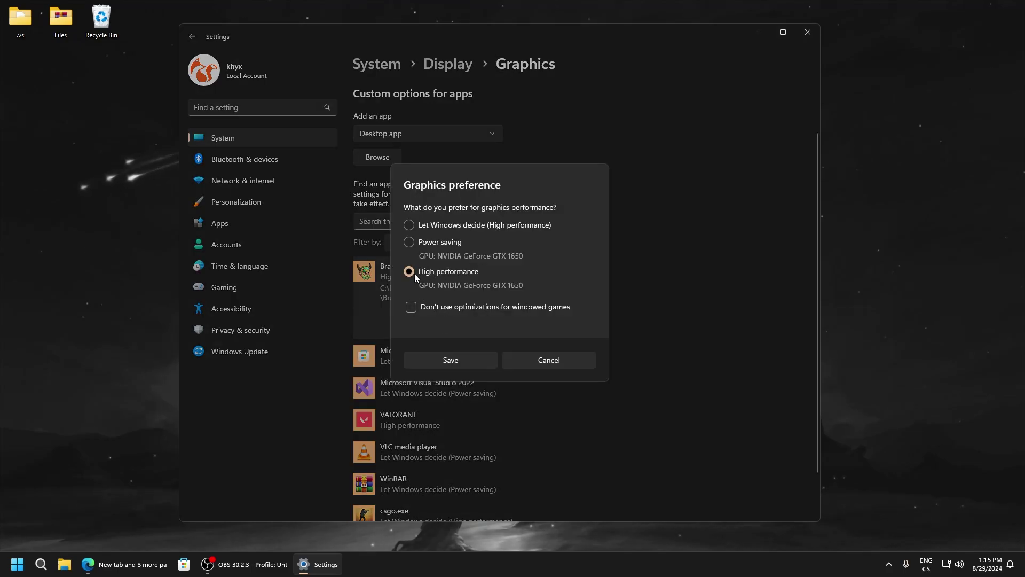
{"action": "left_click", "coordinate": [454, 365]}
Look through the custom graphics entries of the other listed apps, including VALORANT, and return to Brawlhalla Launcher.
{"action": "scroll", "coordinate": [386, 367], "scroll_direction": "down", "scroll_amount": 2}
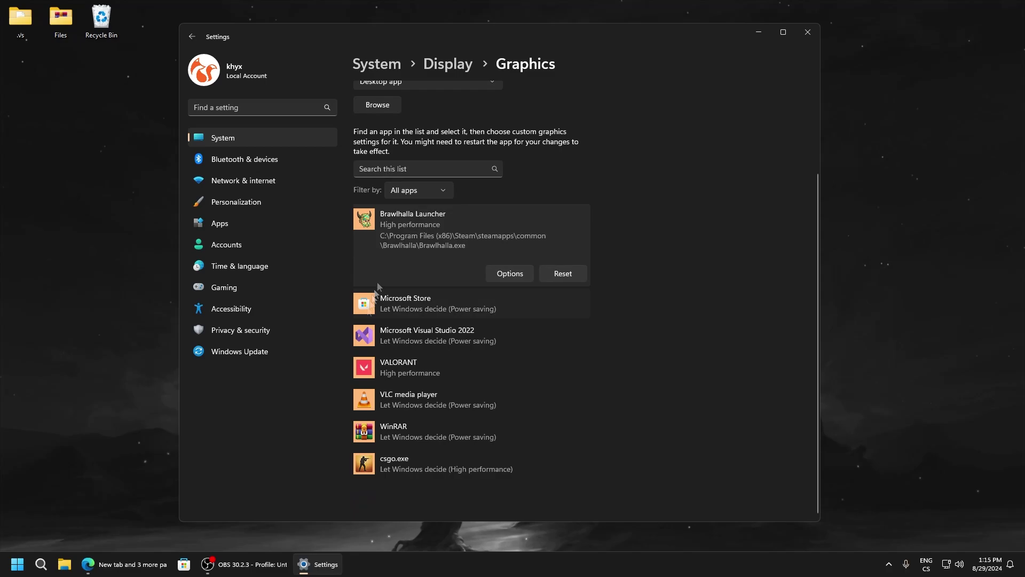
{"action": "left_click", "coordinate": [416, 306]}
{"action": "left_click", "coordinate": [413, 359]}
{"action": "left_click", "coordinate": [416, 443]}
{"action": "left_click", "coordinate": [414, 337]}
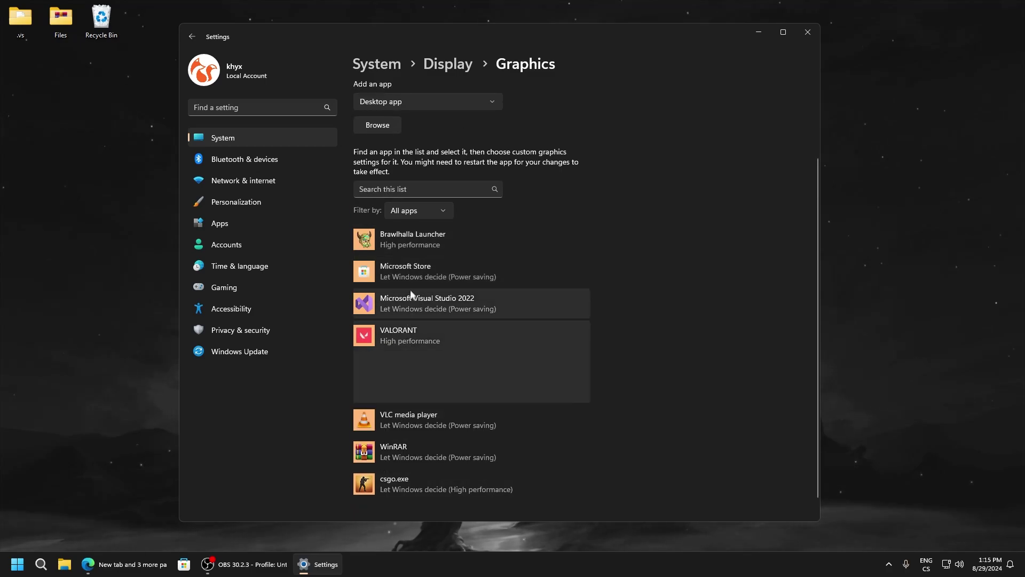
{"action": "left_click", "coordinate": [413, 242]}
{"action": "scroll", "coordinate": [415, 297], "scroll_direction": "up", "scroll_amount": 2}
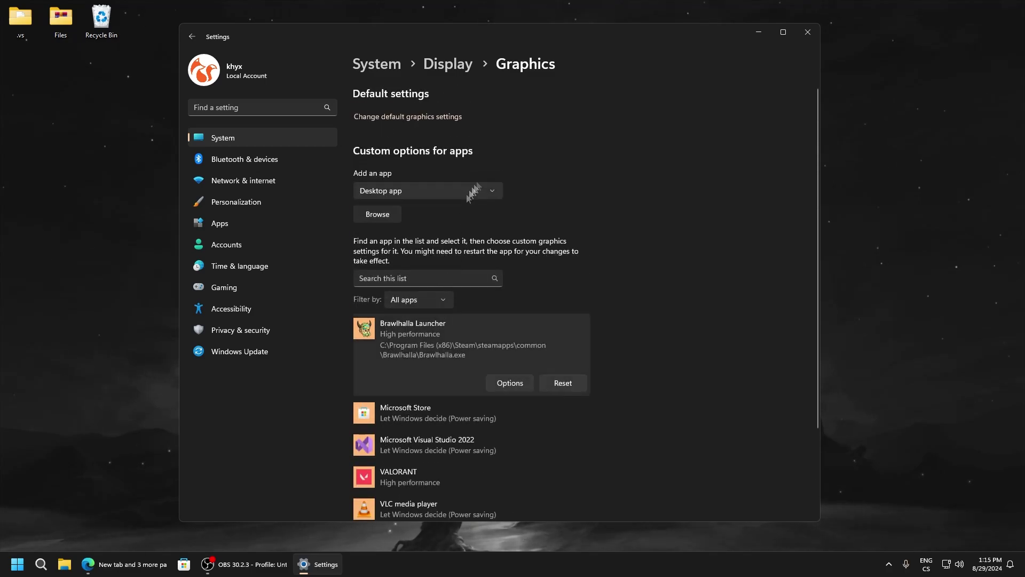
Make sure hardware-accelerated GPU scheduling is on in the default graphics settings and close Settings.
{"action": "left_click", "coordinate": [413, 119]}
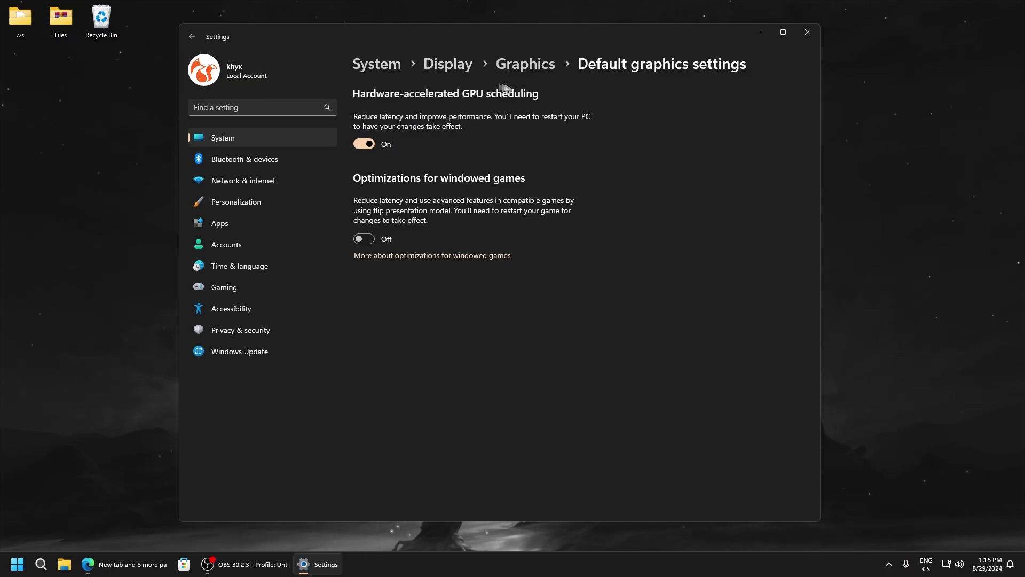
{"action": "left_click", "coordinate": [375, 144]}
{"action": "left_click", "coordinate": [364, 144]}
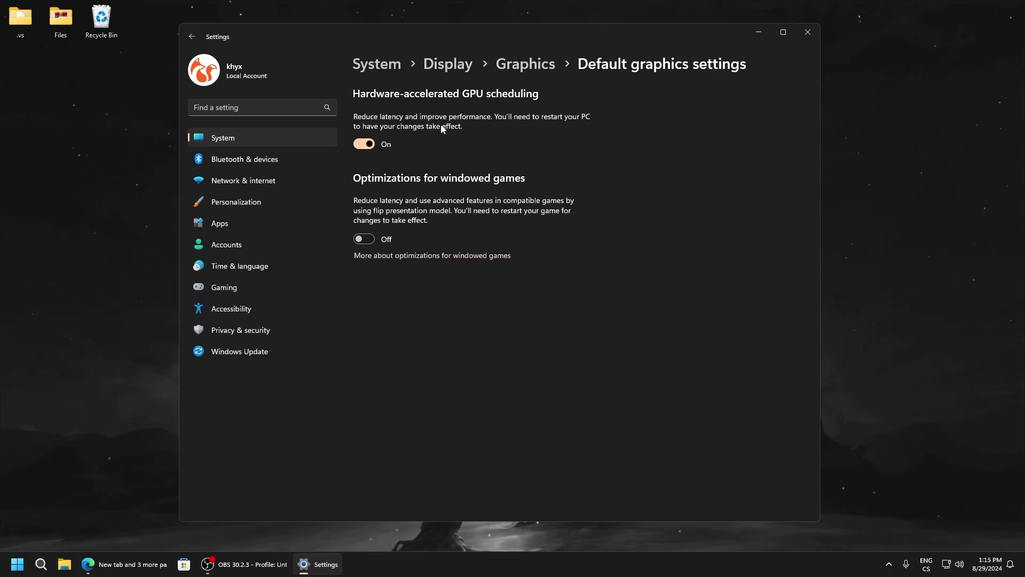
{"action": "left_click", "coordinate": [808, 32]}
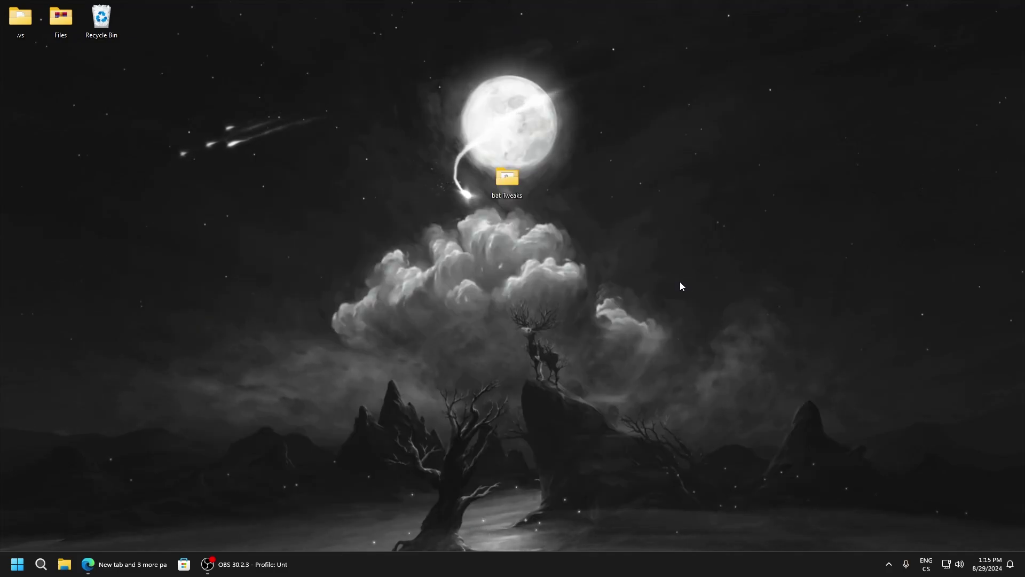